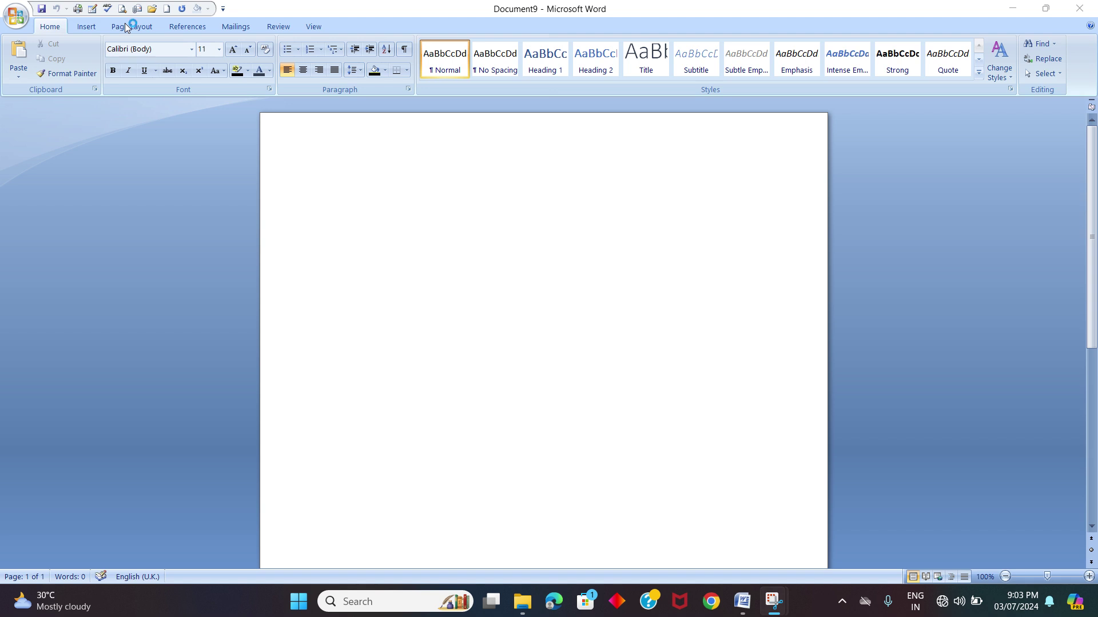
Step: Set the blank document's page orientation to Landscape
click(127, 27)
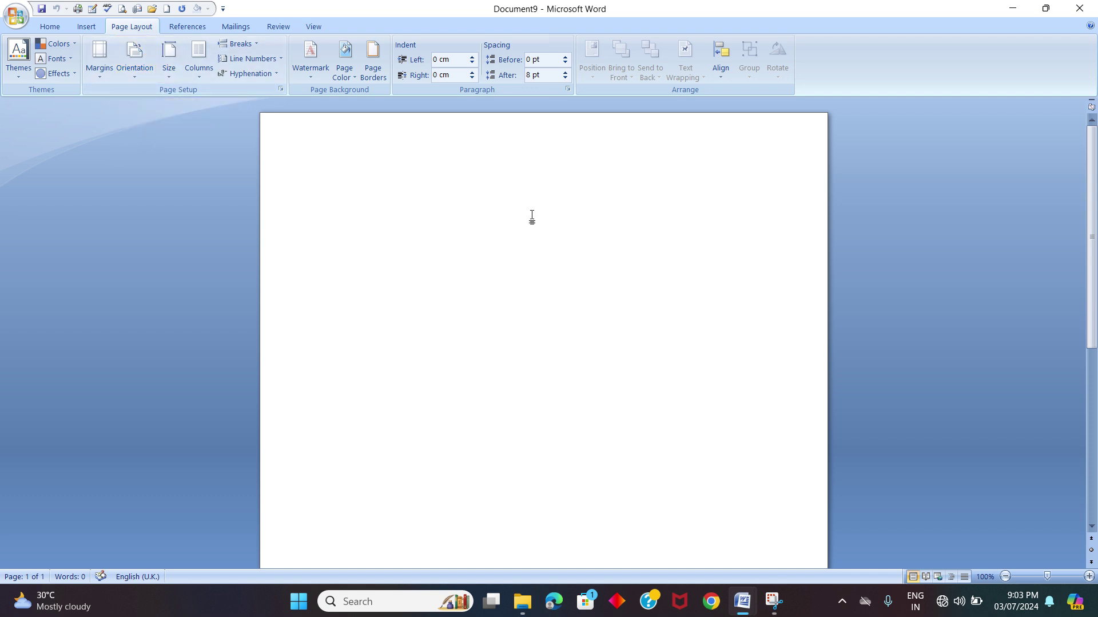
scroll(566, 265, down, 5)
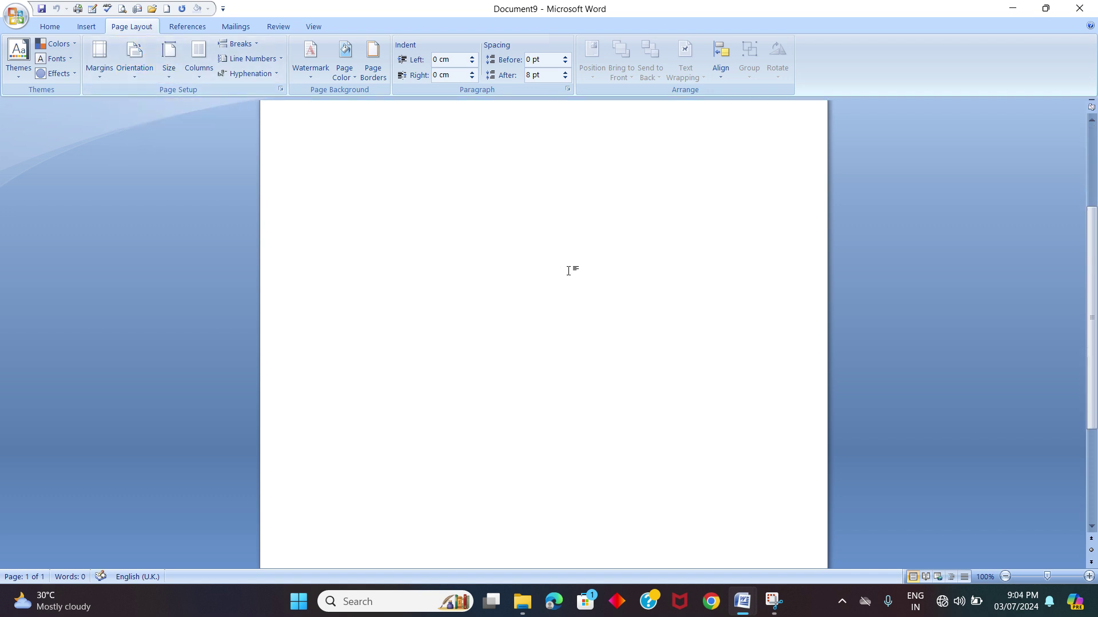
scroll(569, 270, up, 5)
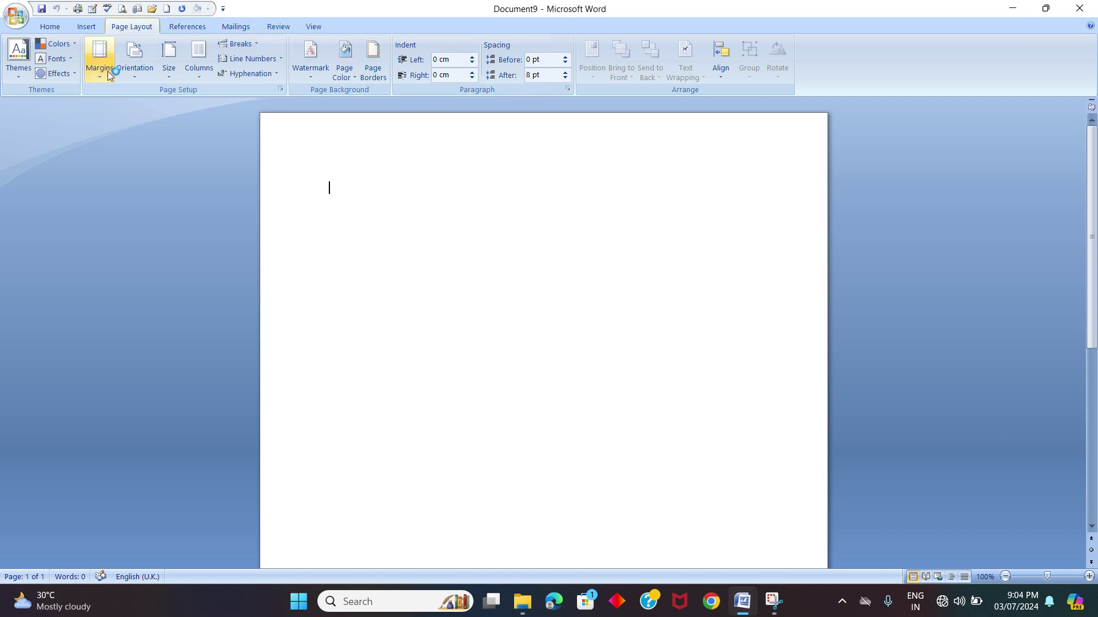
click(136, 79)
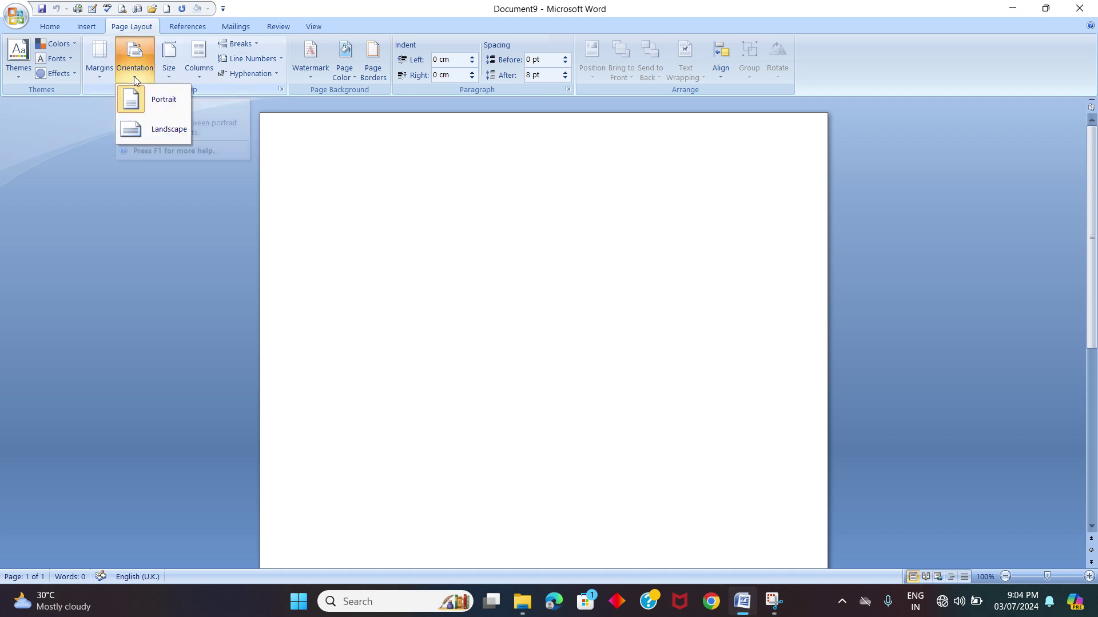
click(155, 130)
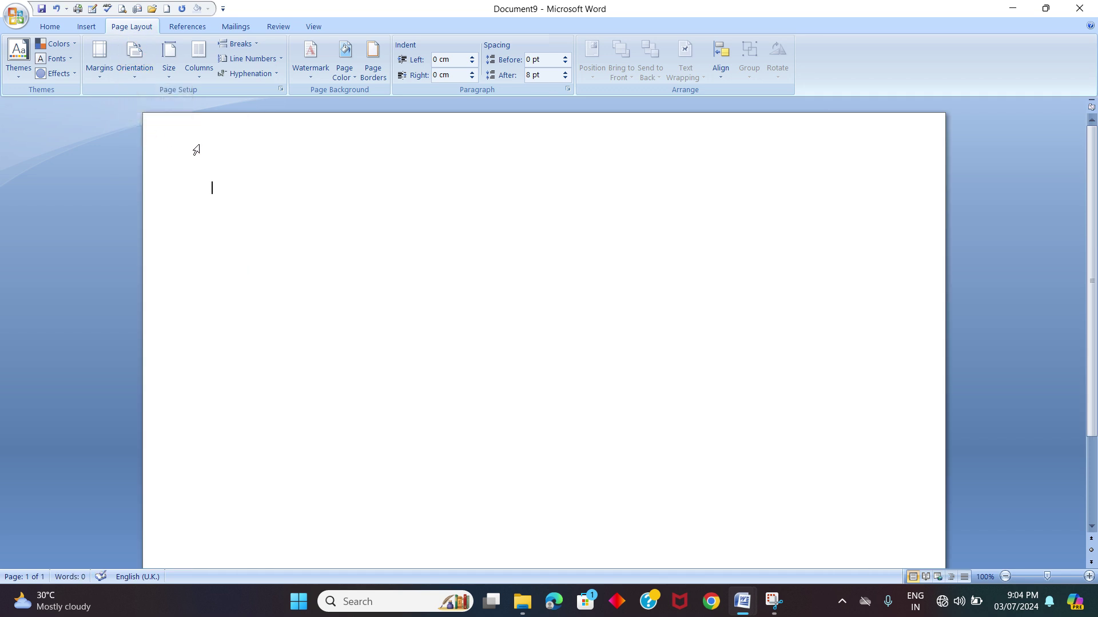
Step: Define a custom paper size for the whole document with a width of 3.5 cm, and clear the existing height for replacement
click(172, 80)
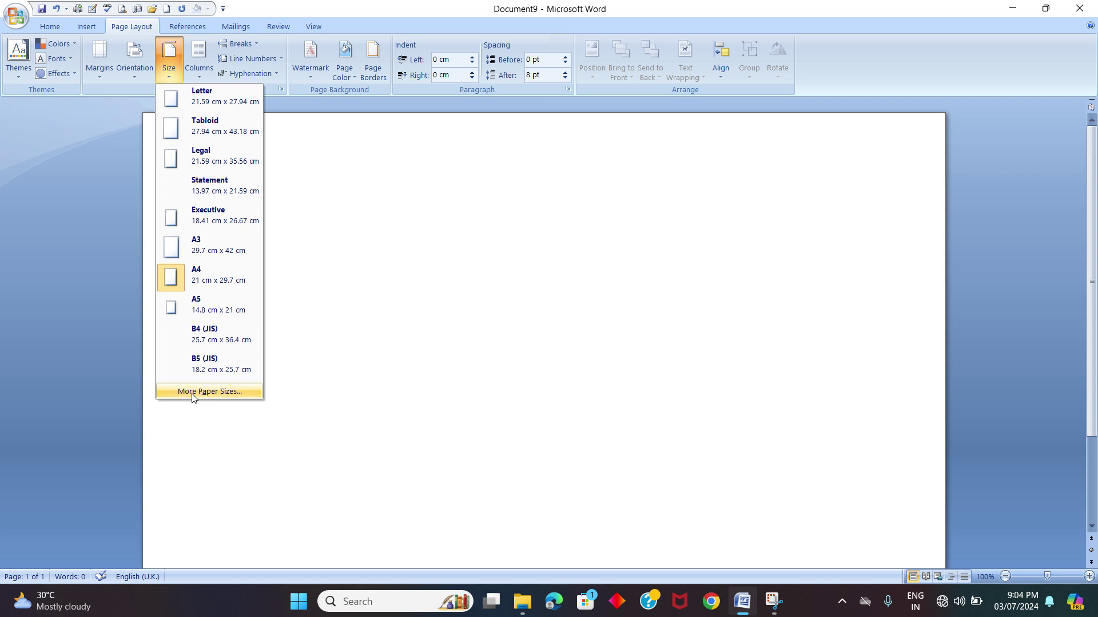
click(114, 114)
click(169, 60)
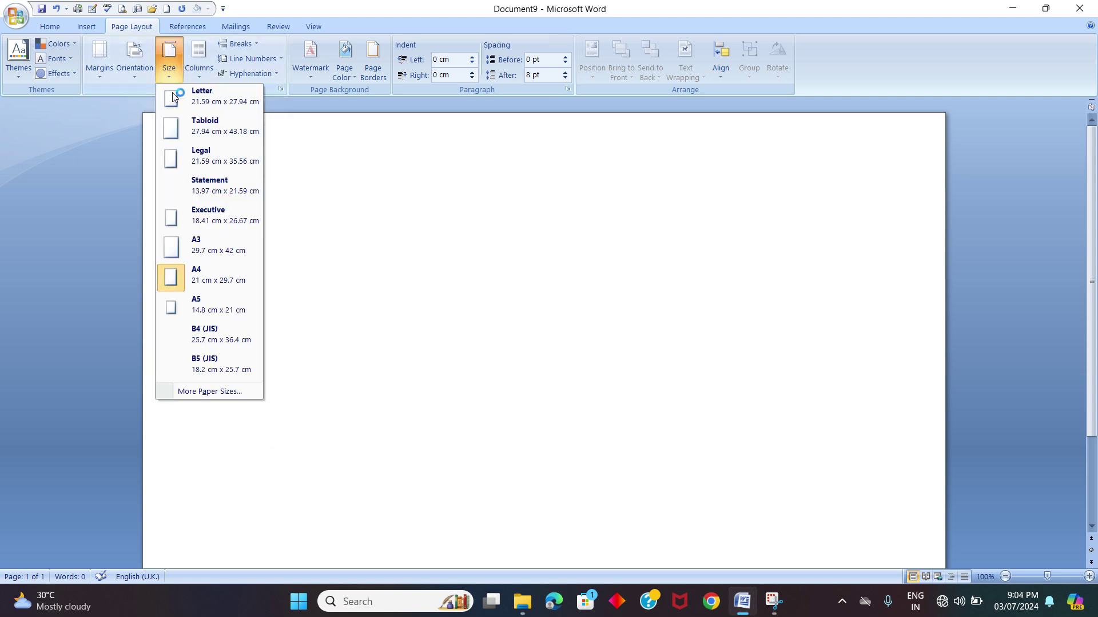
click(237, 392)
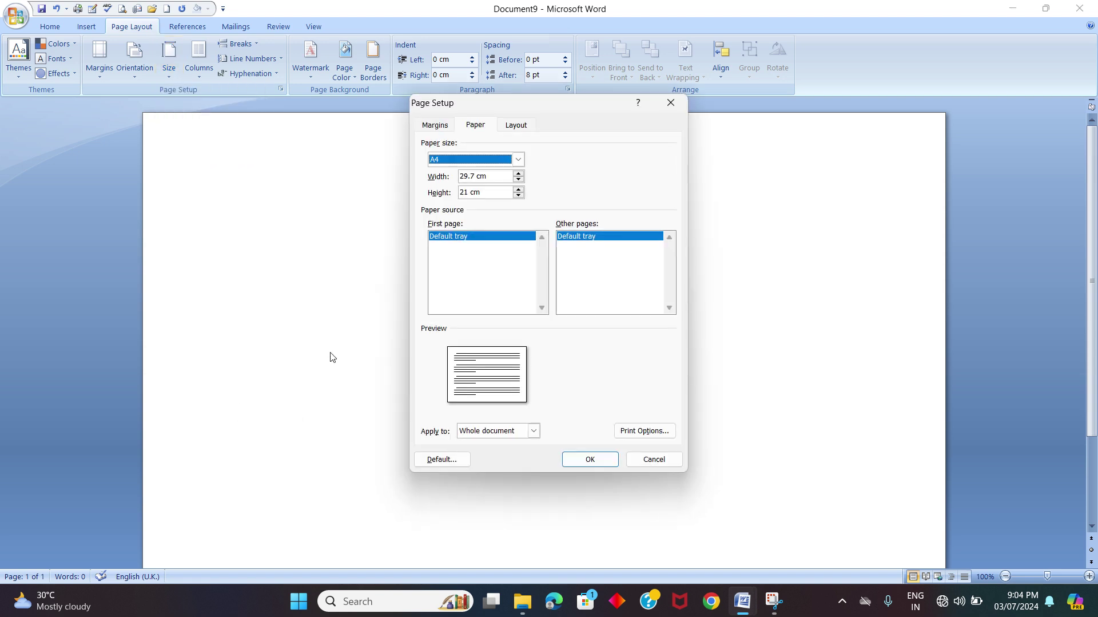
click(495, 177)
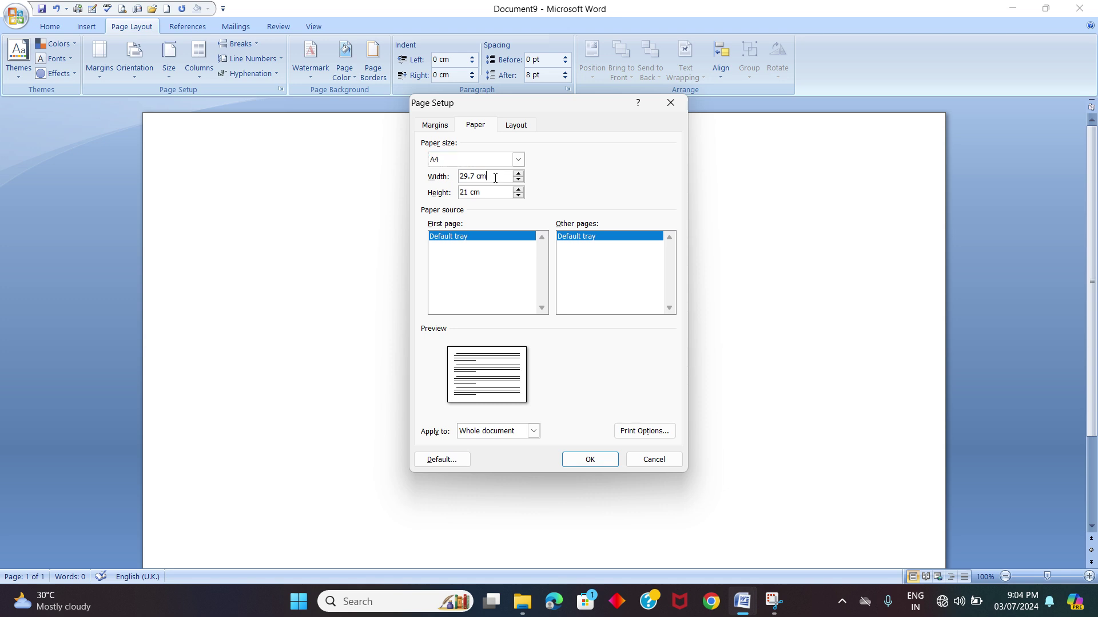
double_click(495, 177)
key(BackSpace)
text(3.5)
key(Tab)
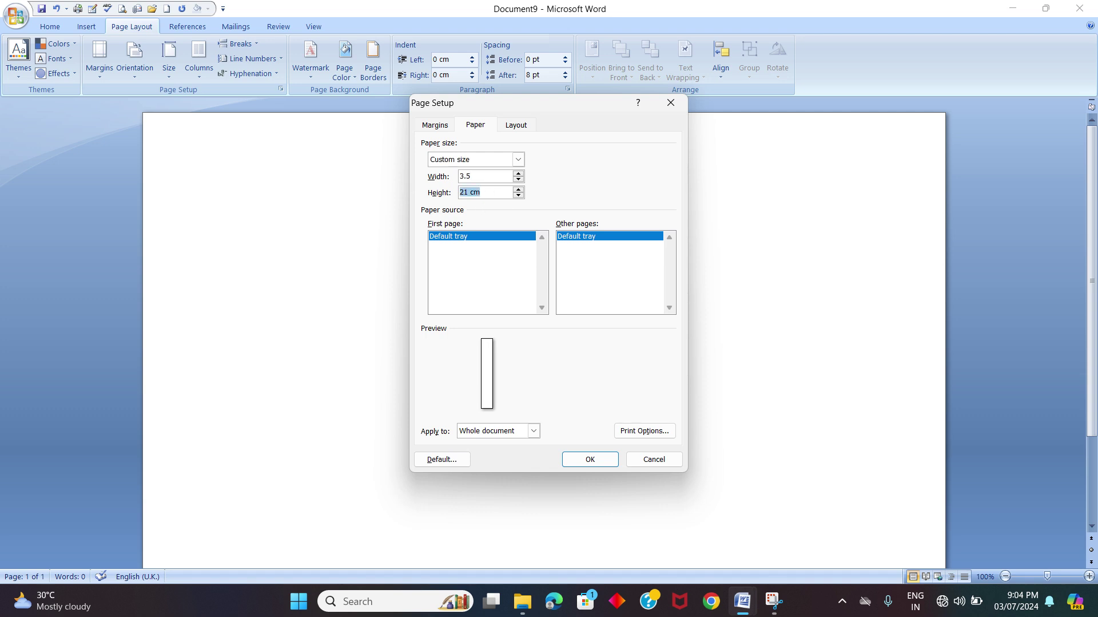
key(BackSpace)
Step: Set the top and bottom page margins to 0.2 cm
click(446, 125)
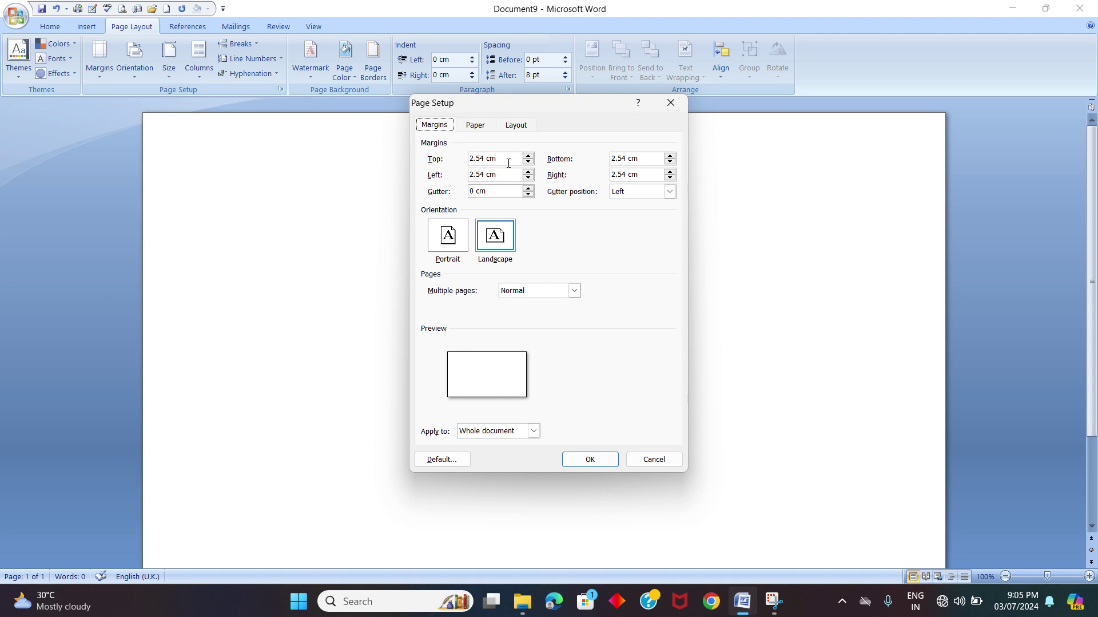
key(Tab)
key(BackSpace)
text(0.2)
drag(644, 162, 608, 165)
text(0.2)
Step: Set the left and right page margins to 0.2 cm and apply the page setup
double_click(491, 176)
drag(491, 176, 458, 175)
key(BackSpace)
key(Delete)
text(0.2)
drag(646, 173, 577, 174)
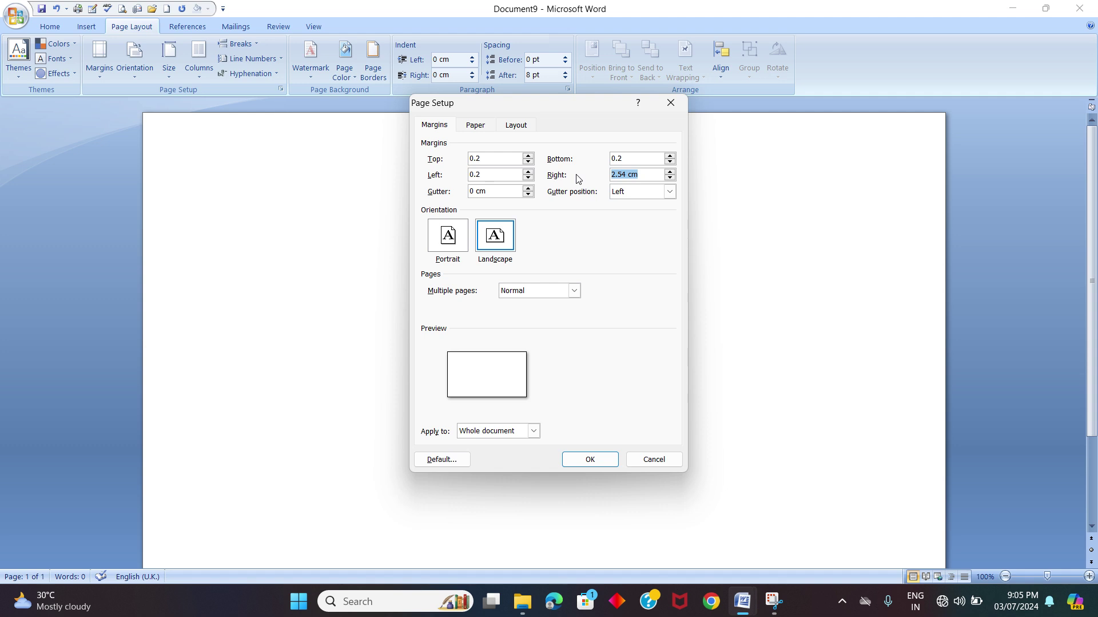
text(0.2)
click(564, 463)
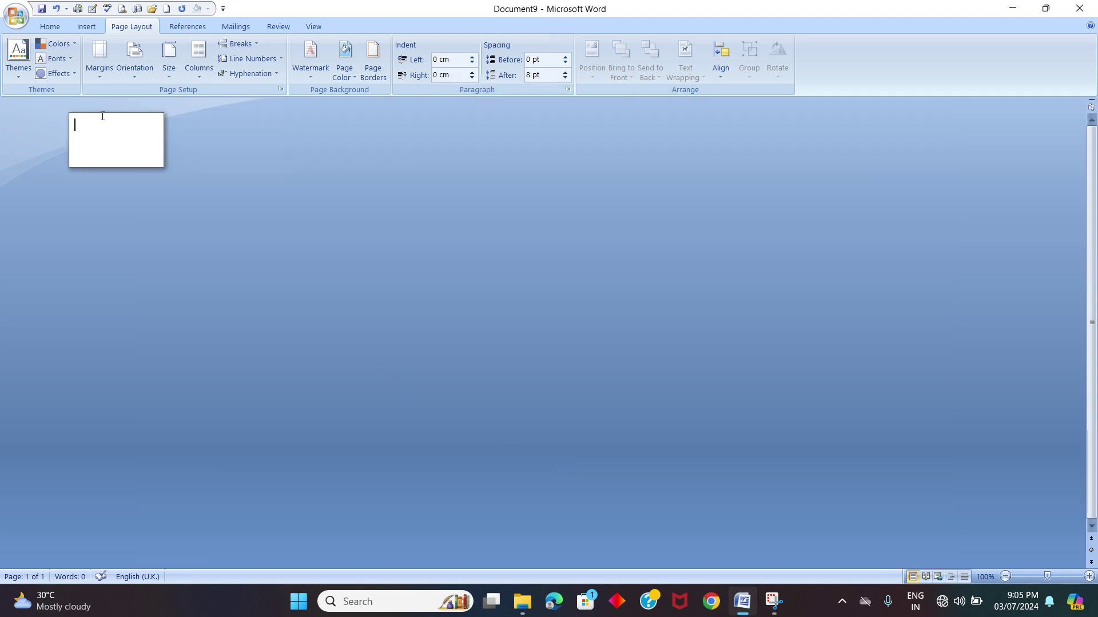
Step: Enlarge the view of the small card page to 490%
ctrl+scroll(102, 116, up, 18)
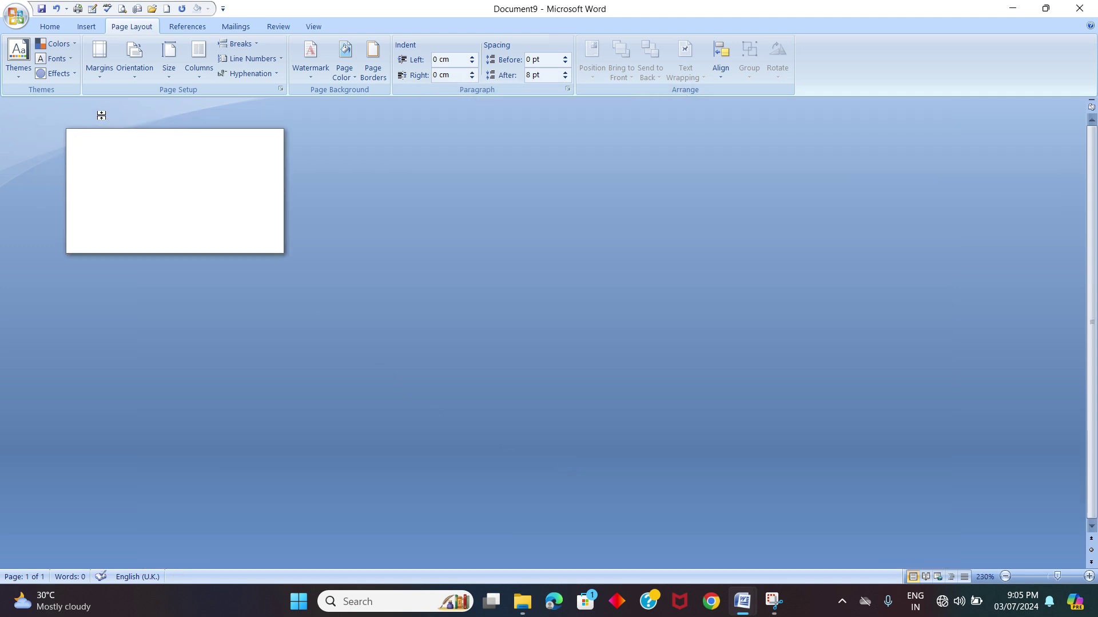
ctrl+scroll(102, 120, up, 5)
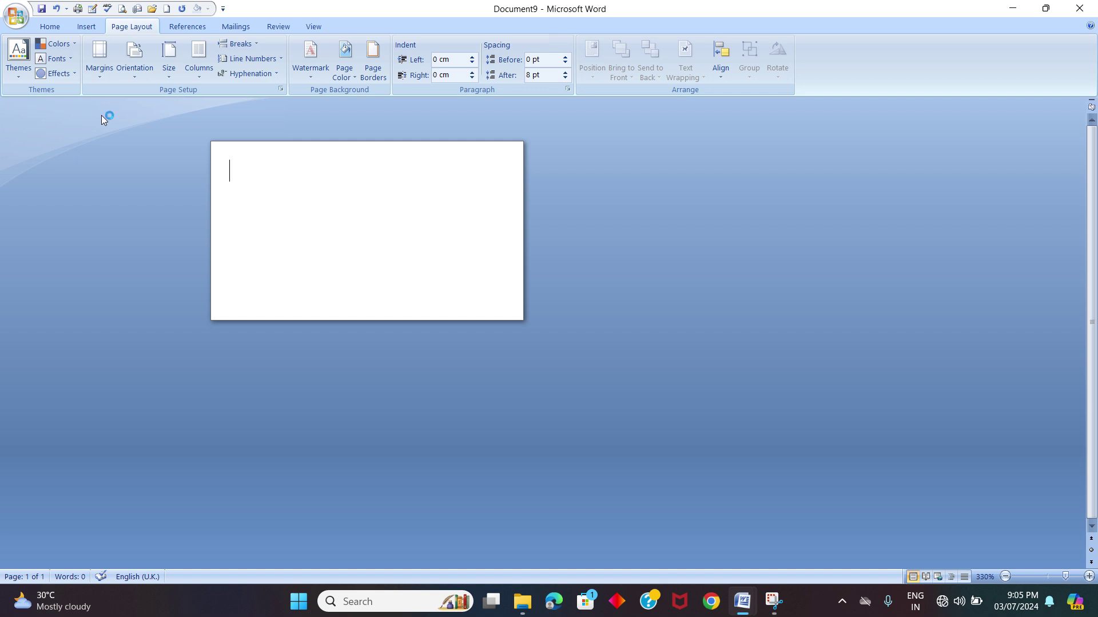
ctrl+scroll(103, 120, up, 7)
ctrl+scroll(103, 119, up, 9)
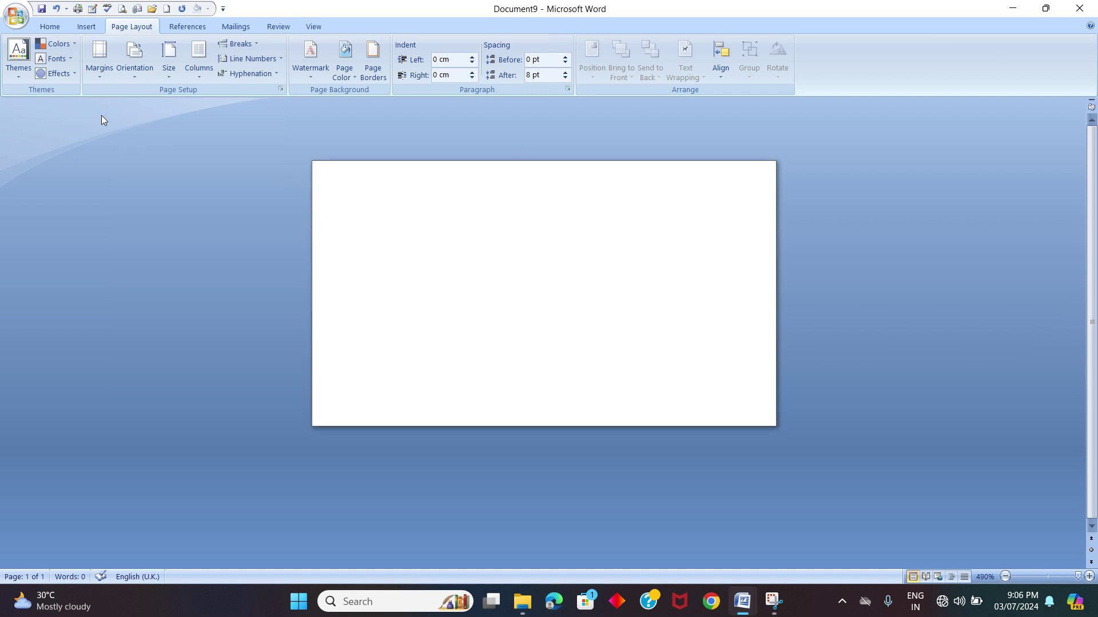
text(H)
key(BackSpace)
text(A)
key(BackSpace)
Step: Apply the No Spacing style to the empty paragraph on the card page
click(50, 20)
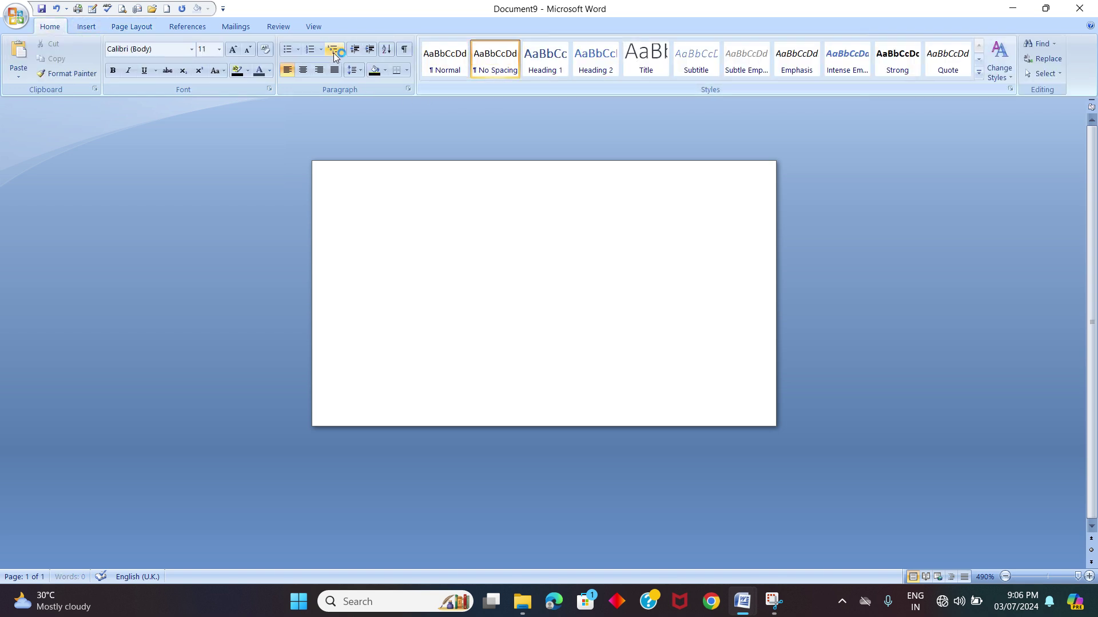
Step: Draw a rectangle about 0.94 cm high and 1.98 cm wide from mid-page past the page's right edge, and fill it with standard red
click(93, 23)
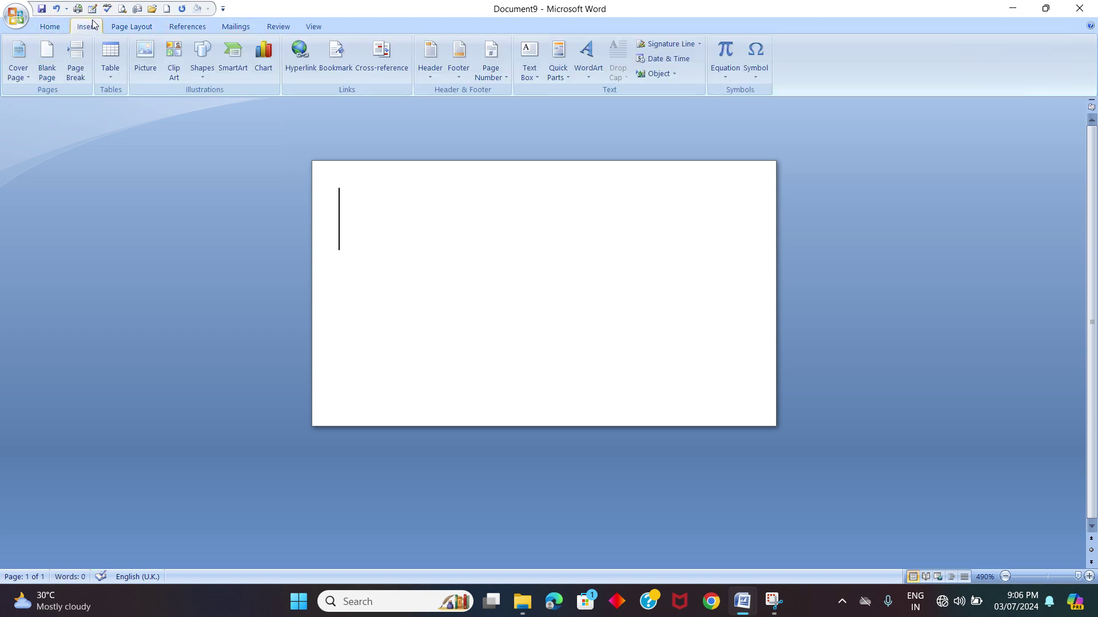
click(207, 80)
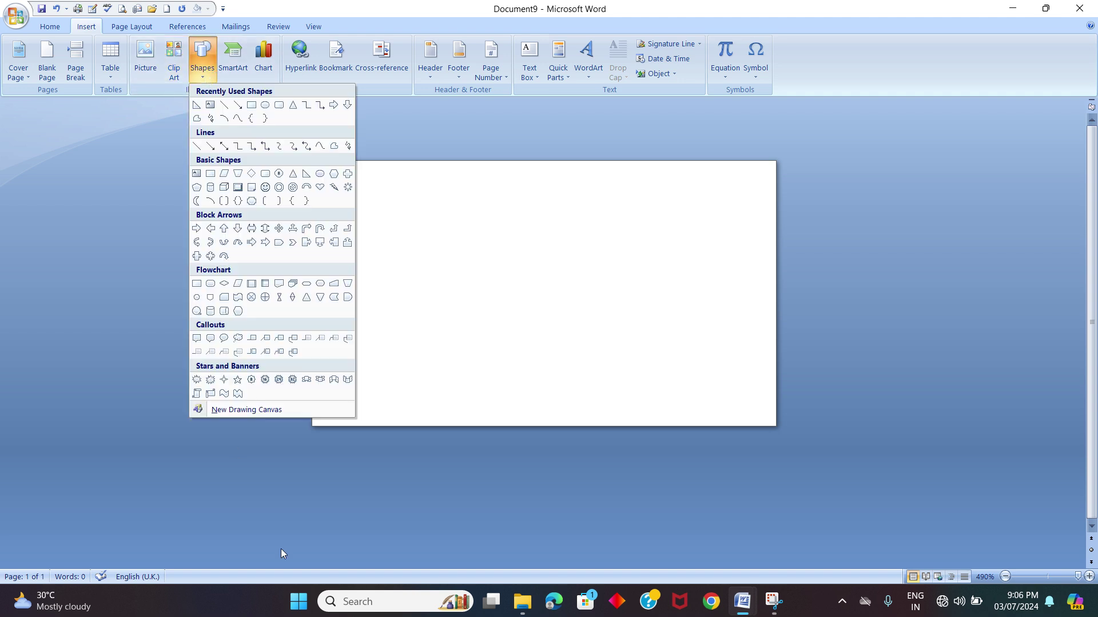
click(250, 106)
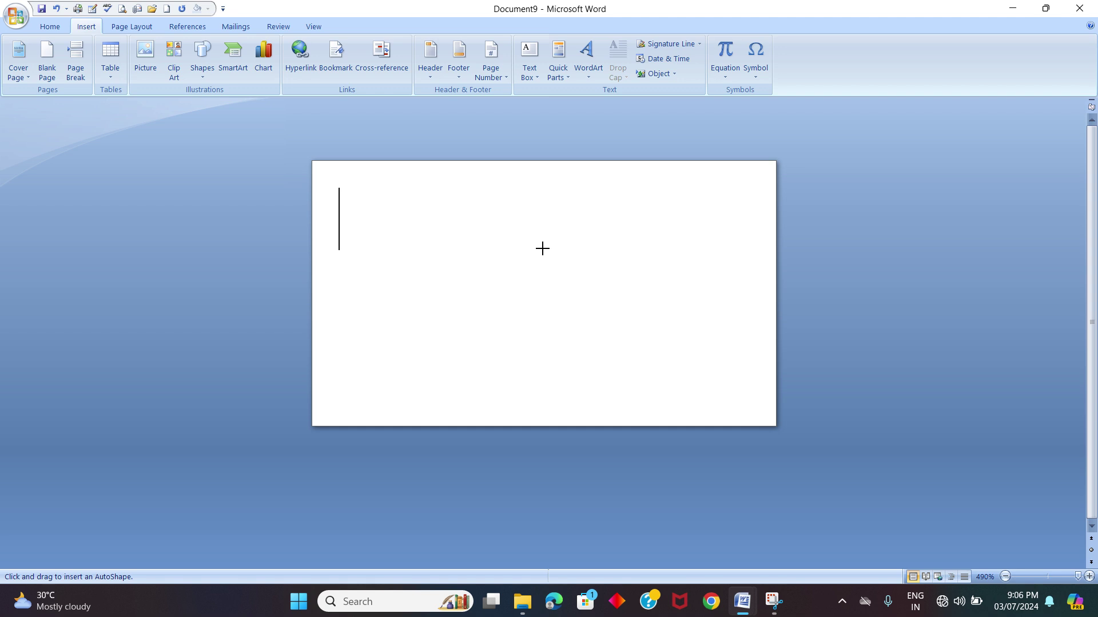
mouse_move(543, 248)
mouse_down()
mouse_move(608, 328)
mouse_move(716, 363)
mouse_move(805, 368)
mouse_up()
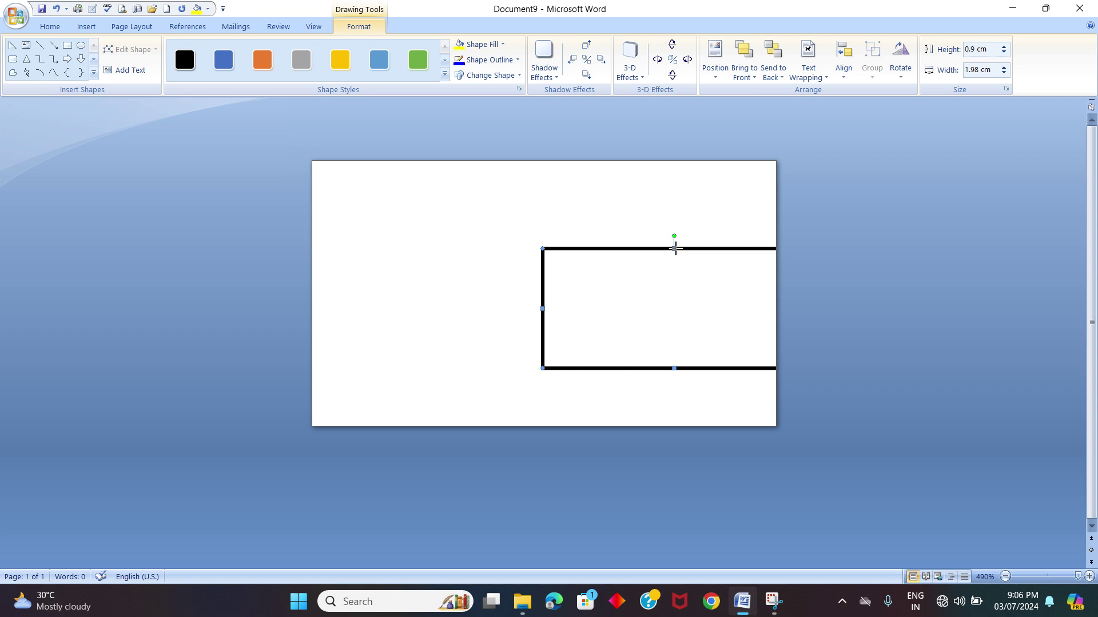
drag(675, 248, 675, 243)
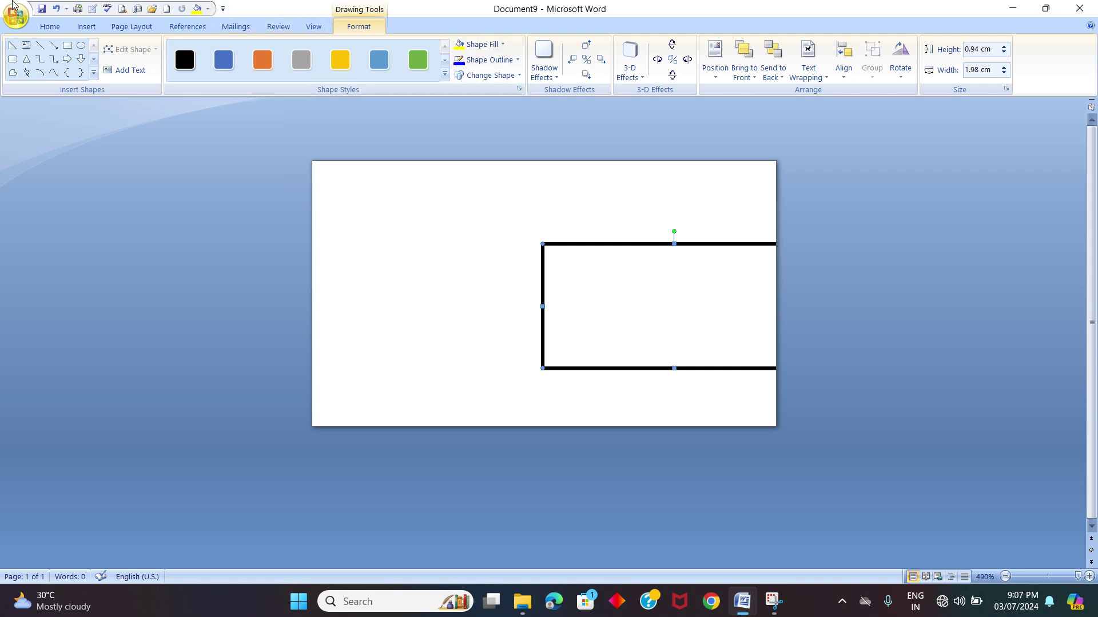
click(208, 9)
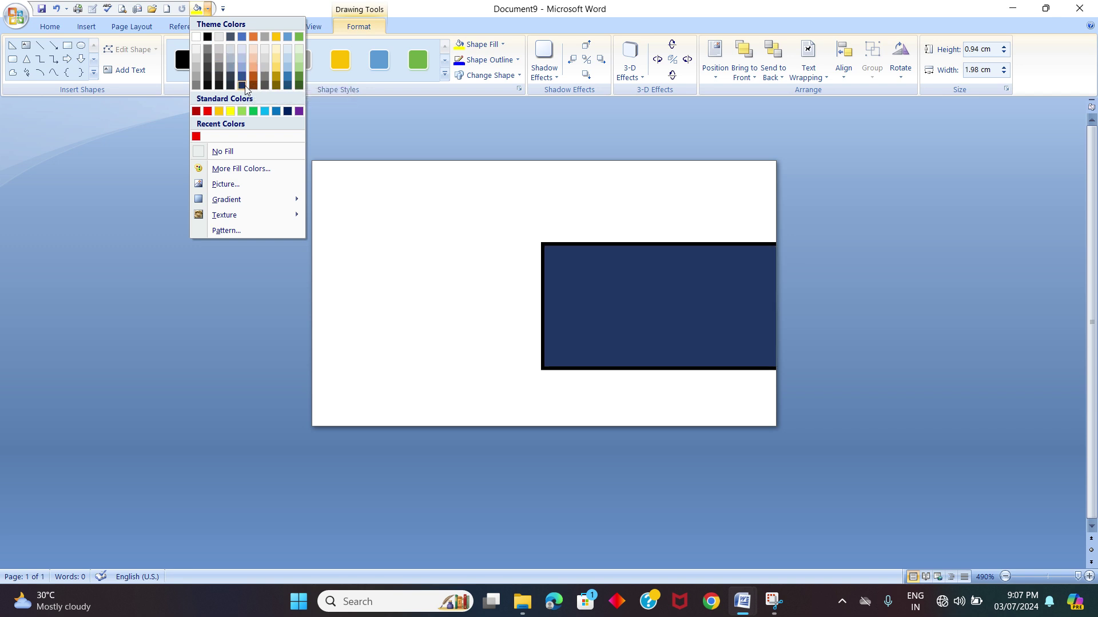
click(207, 112)
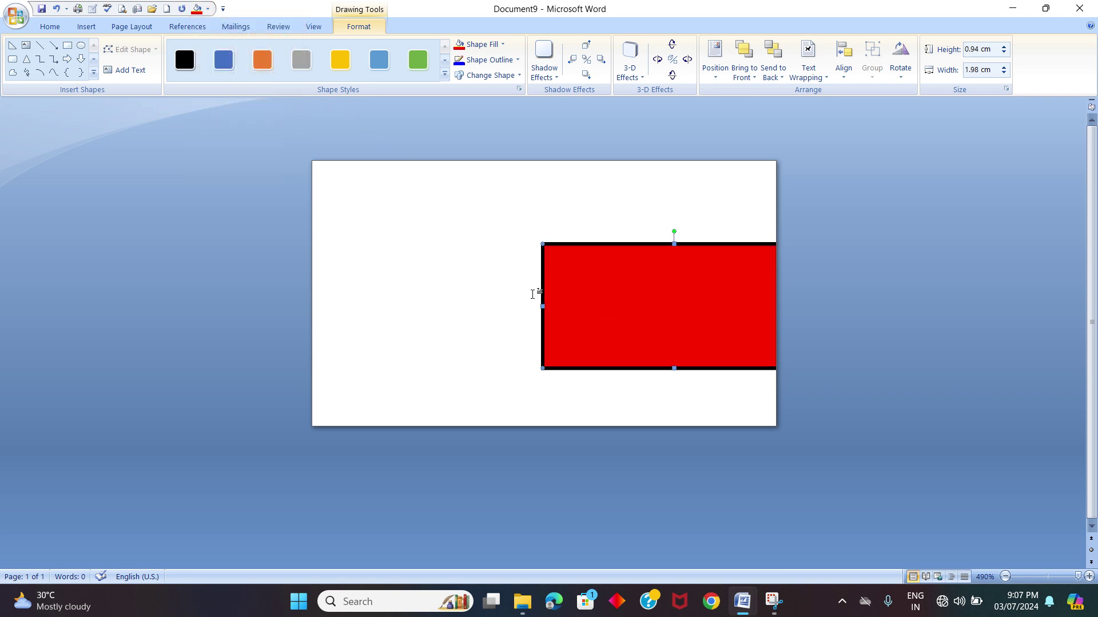
Step: Open the gallery of drawing shapes
click(86, 27)
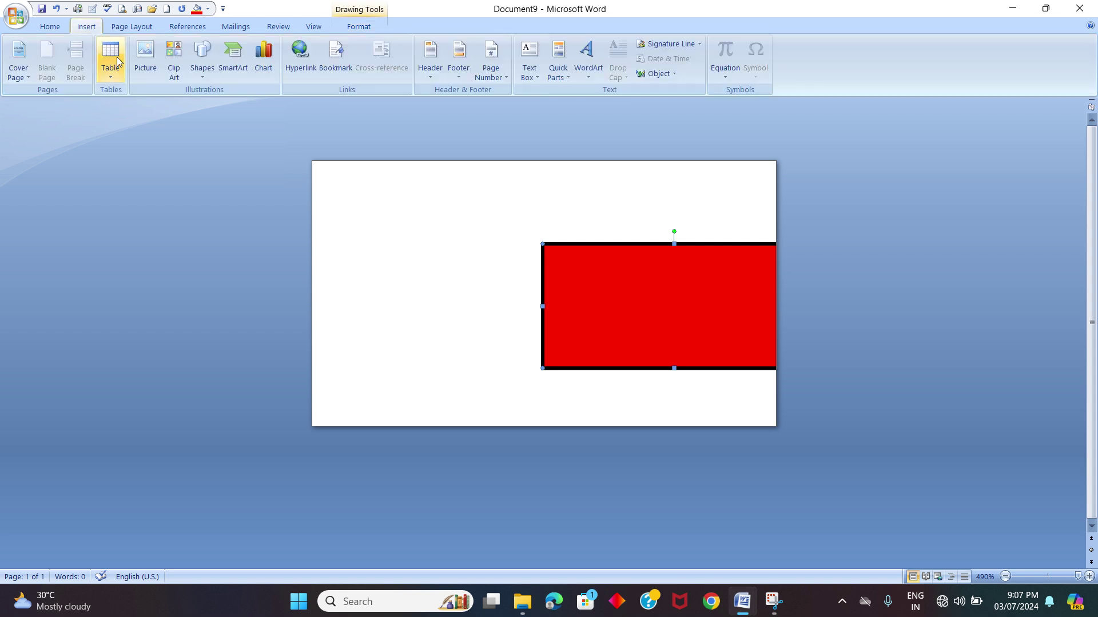
click(204, 73)
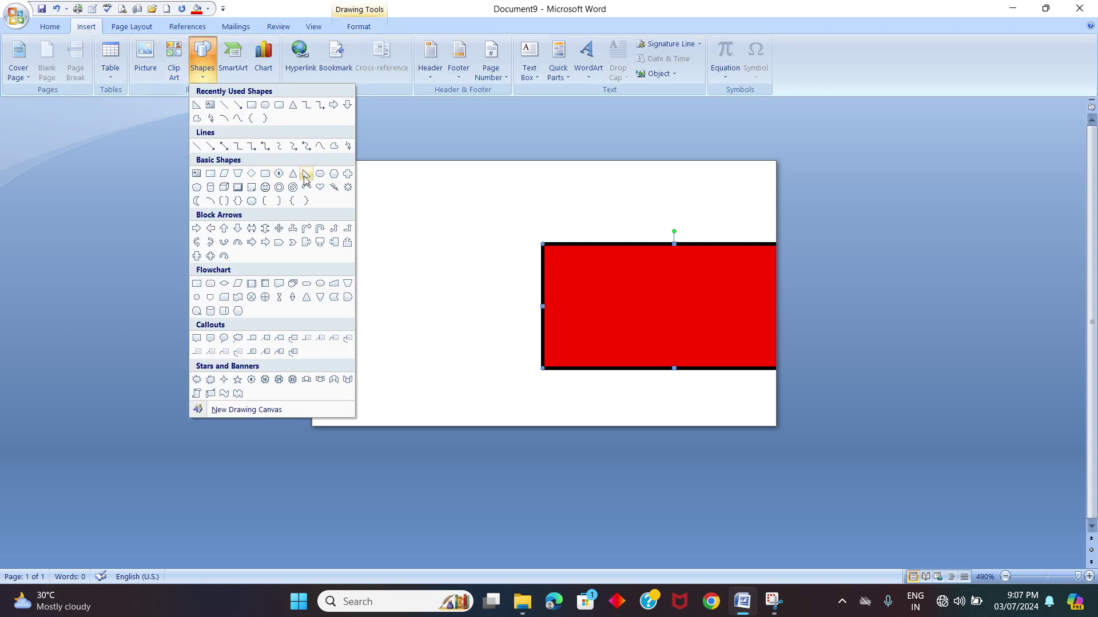
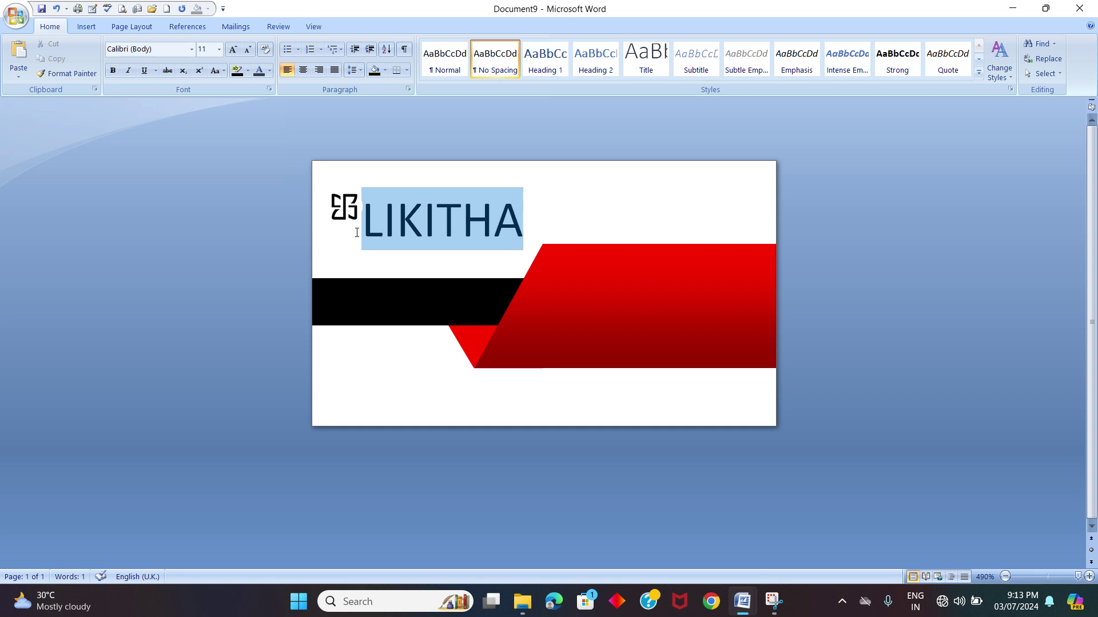
Step: Set the font size of the selected name beside the logo to 8
click(219, 50)
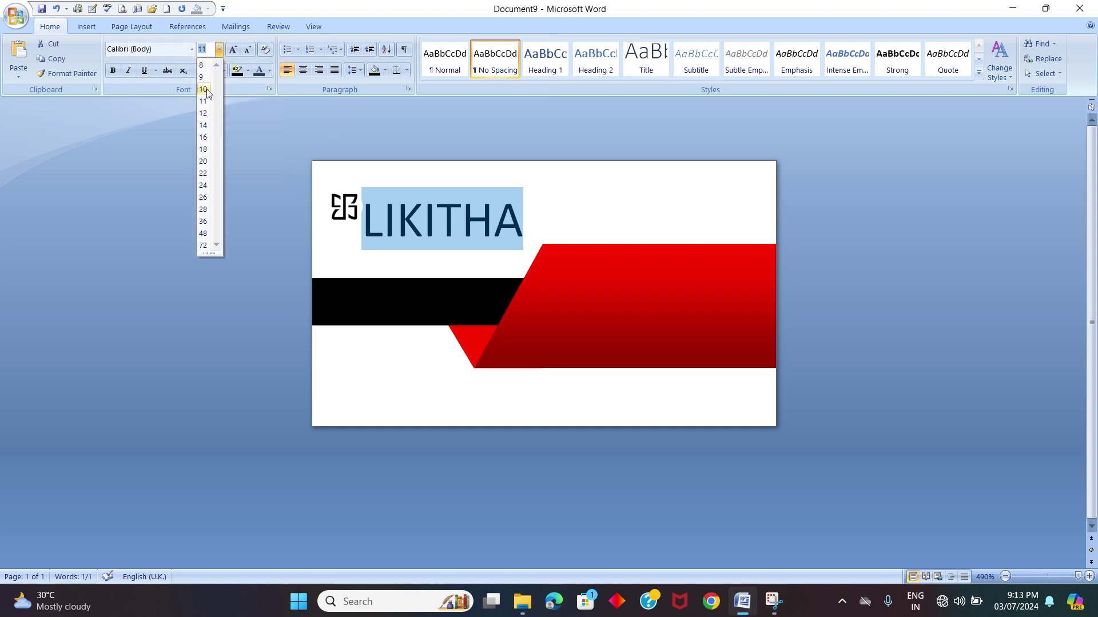
click(203, 77)
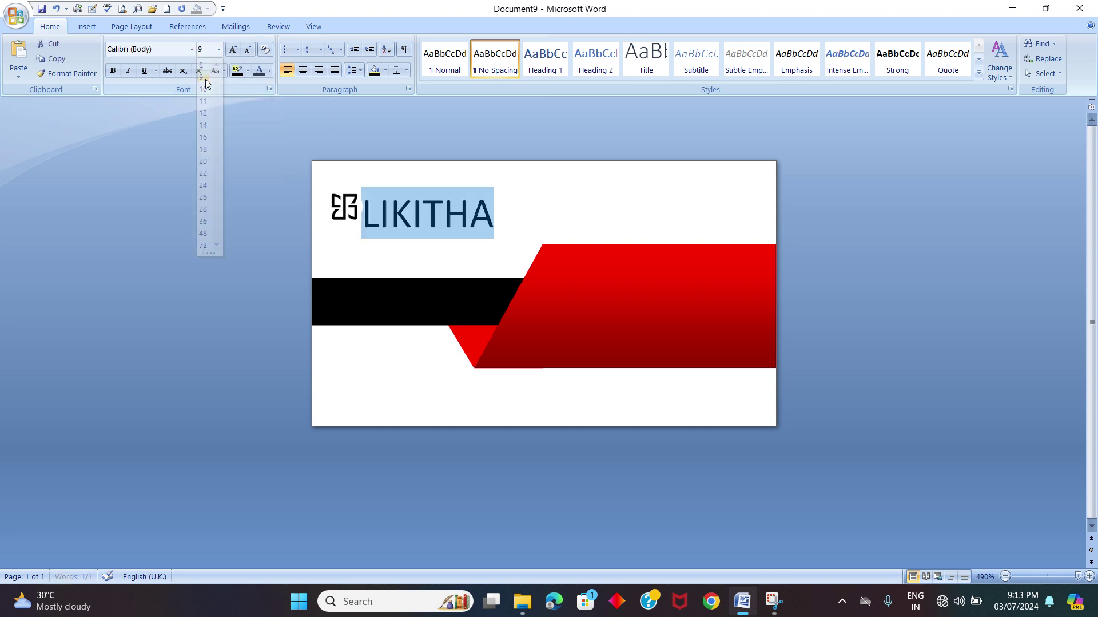
click(219, 50)
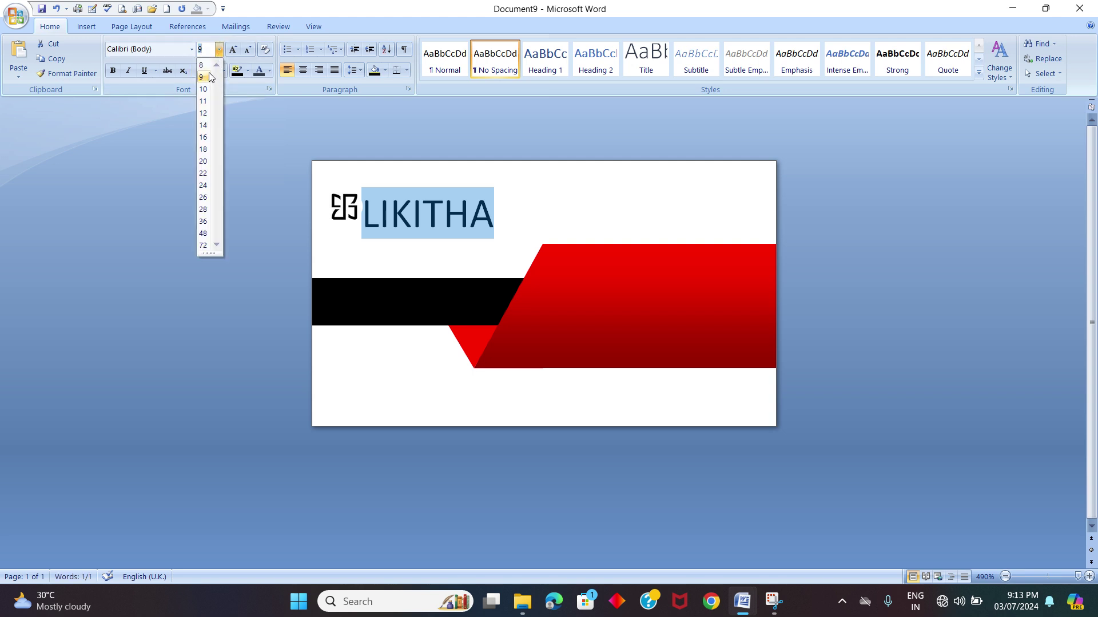
click(204, 65)
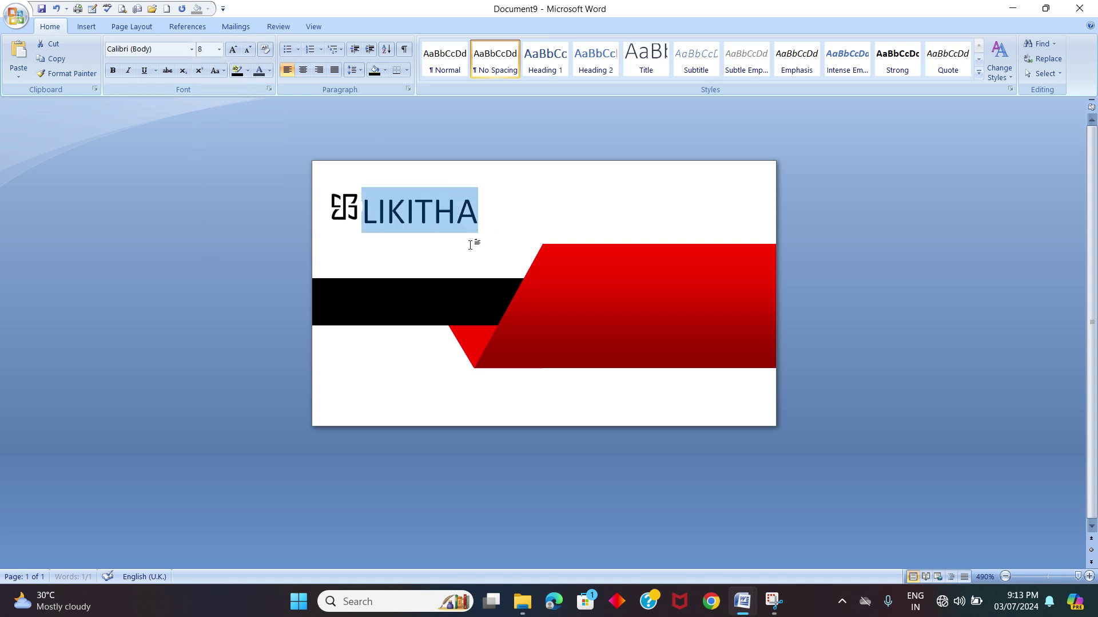
Step: Separate the name from the logo with a single space
click(358, 215)
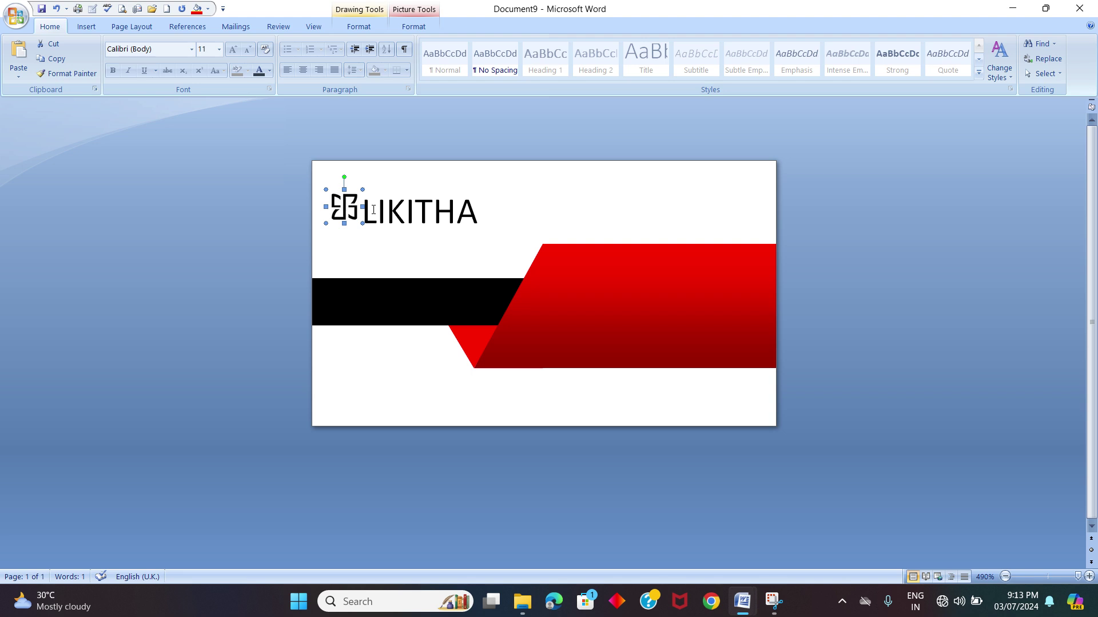
click(364, 211)
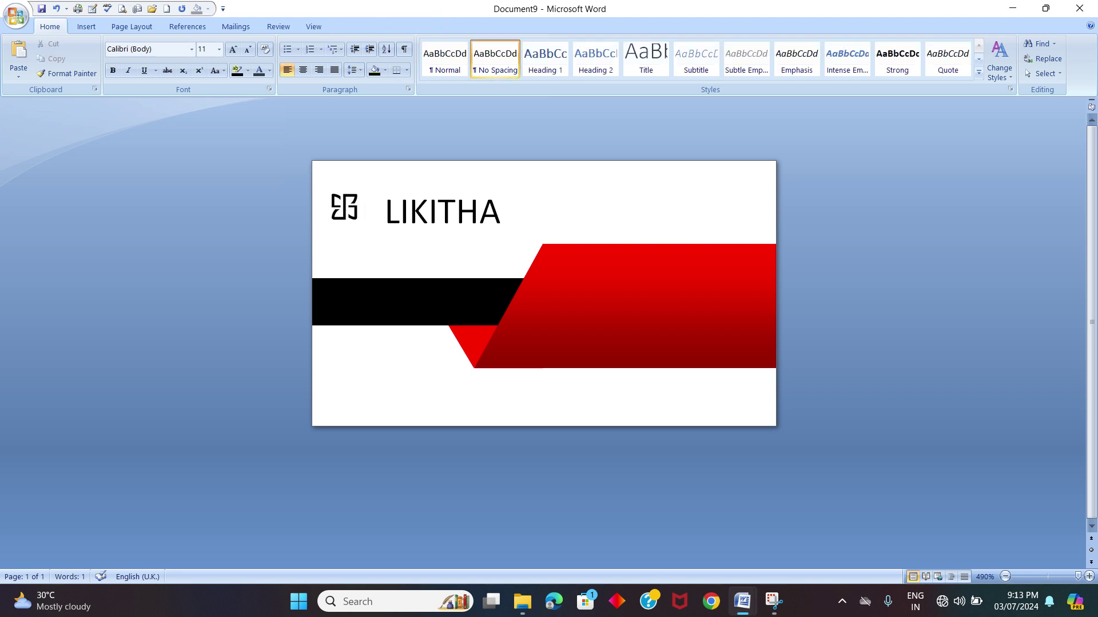
key(BackSpace)
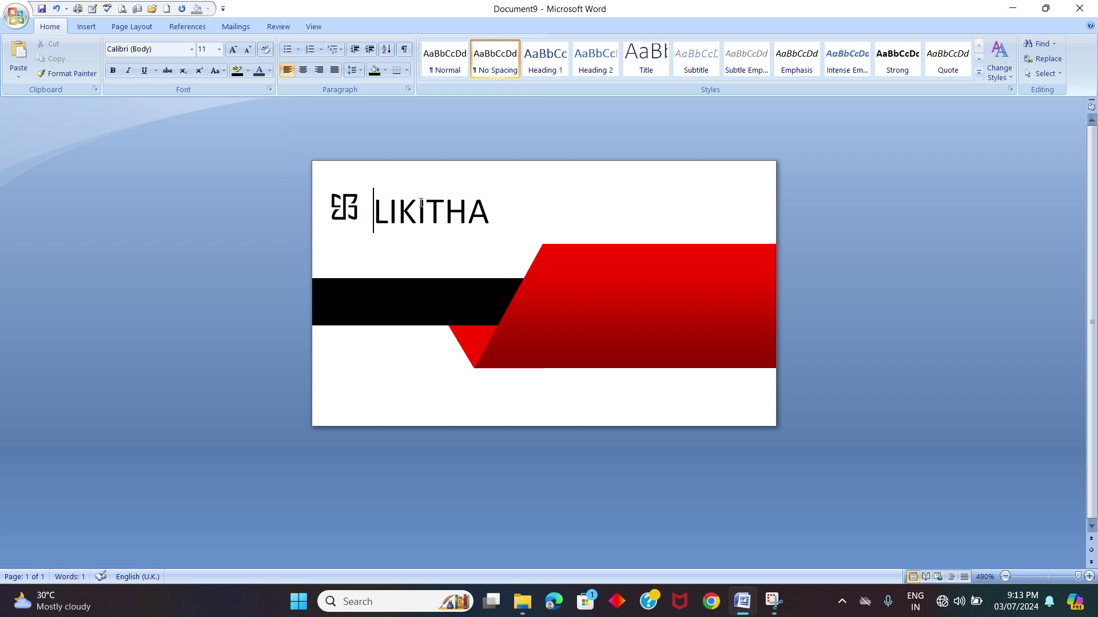
Step: Reduce the font size of the name beside the logo to 6
drag(491, 212, 372, 211)
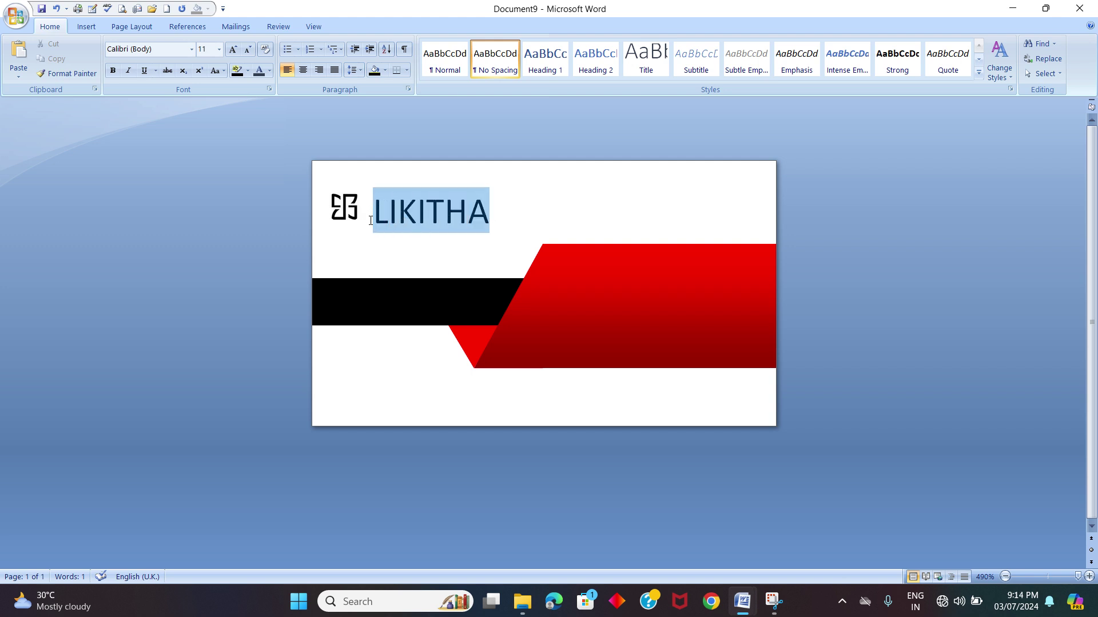
click(248, 50)
click(248, 50)
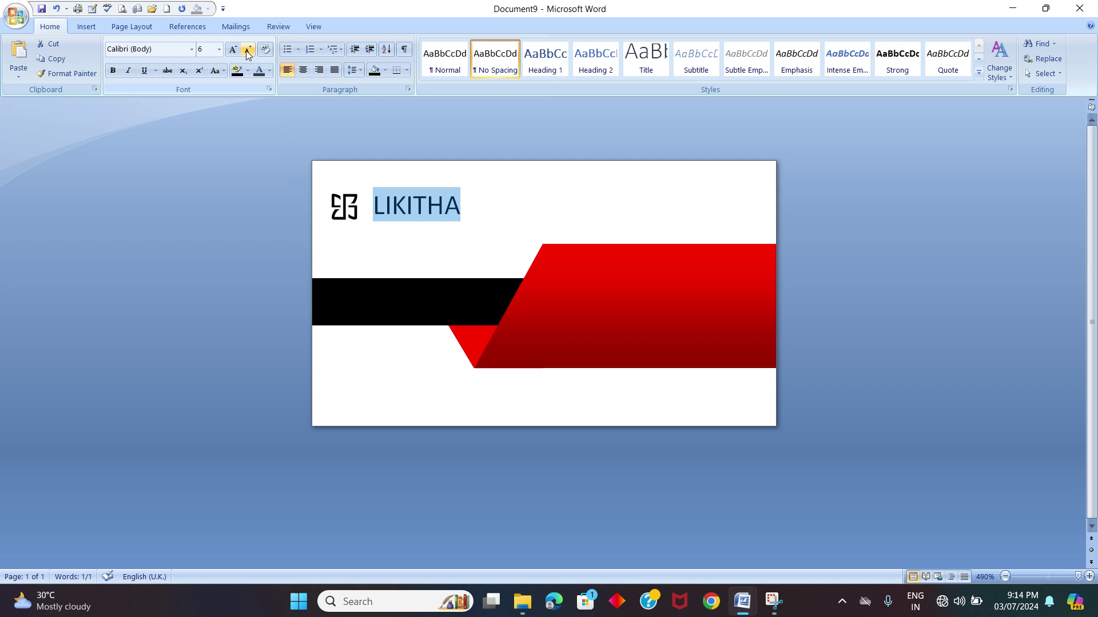
click(467, 201)
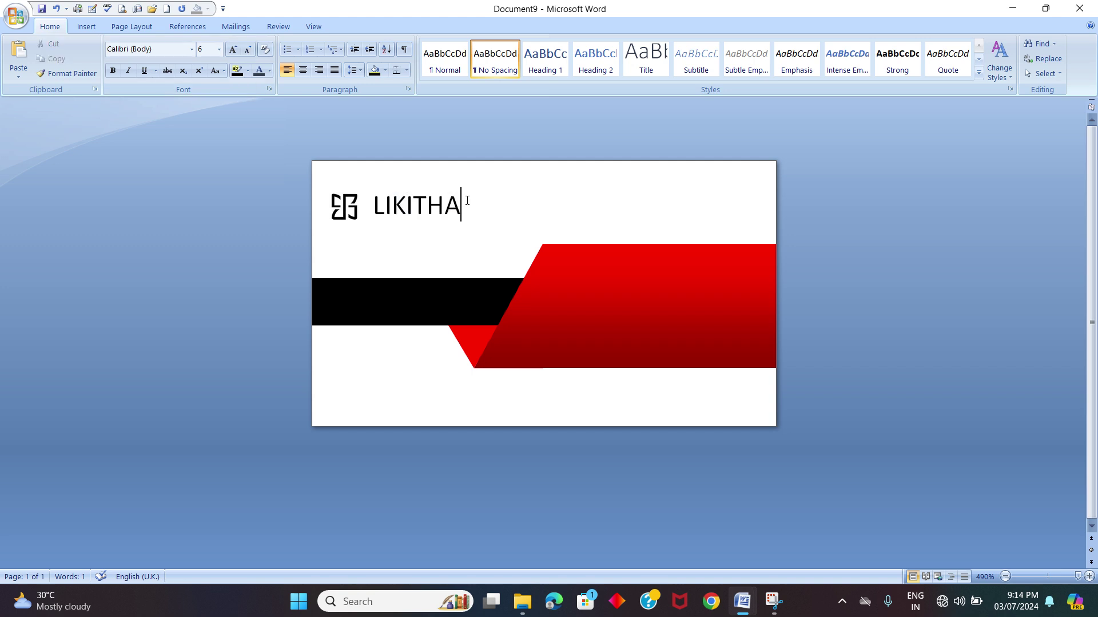
Step: Replace the name beside the logo with the managing director's name in capital letters
key(BackSpace)
key(BackSpace)
key(BackSpace)
key(BackSpace)
key(BackSpace)
key(BackSpace)
key(BackSpace)
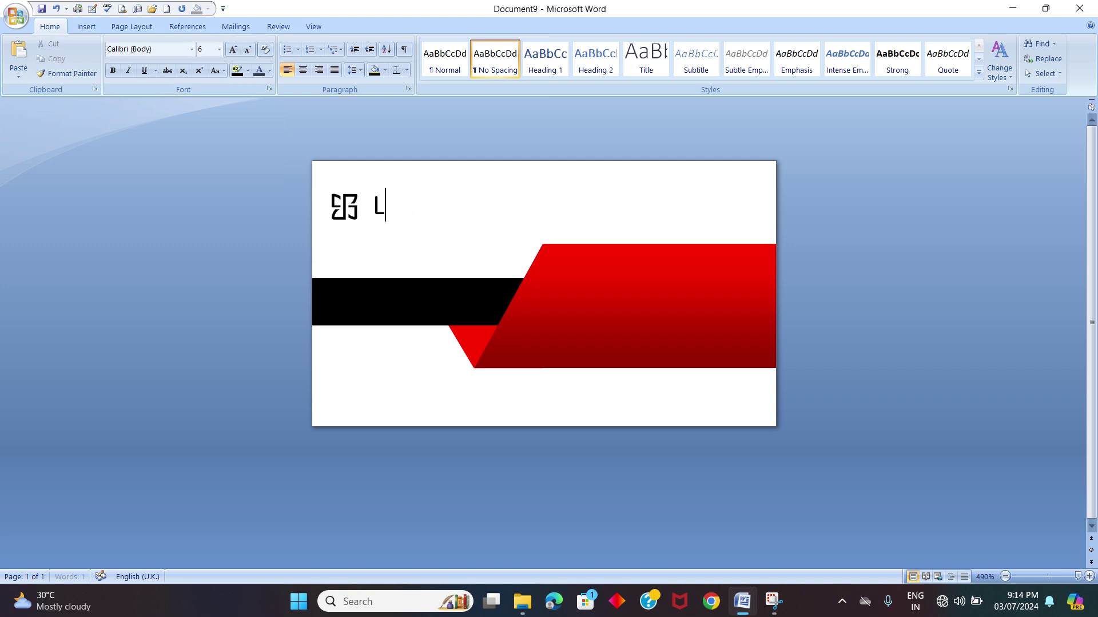
text(RAMAKRISHNA)
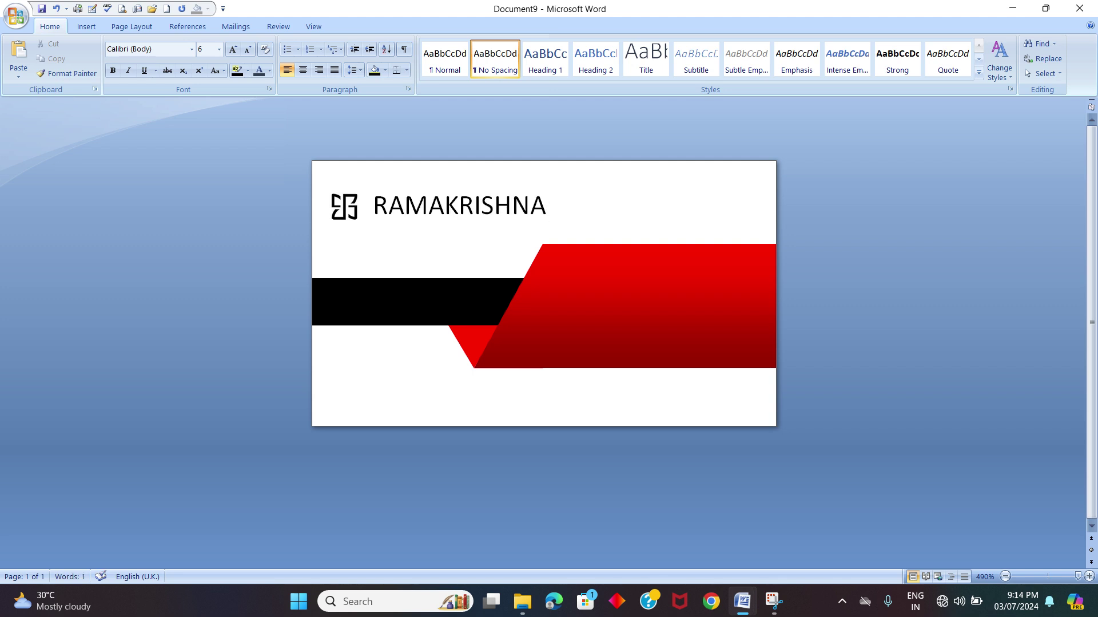
Step: Add the job title MANAGING DIRECTOR at font size 3 on the line beneath the name
click(418, 240)
click(409, 239)
click(408, 239)
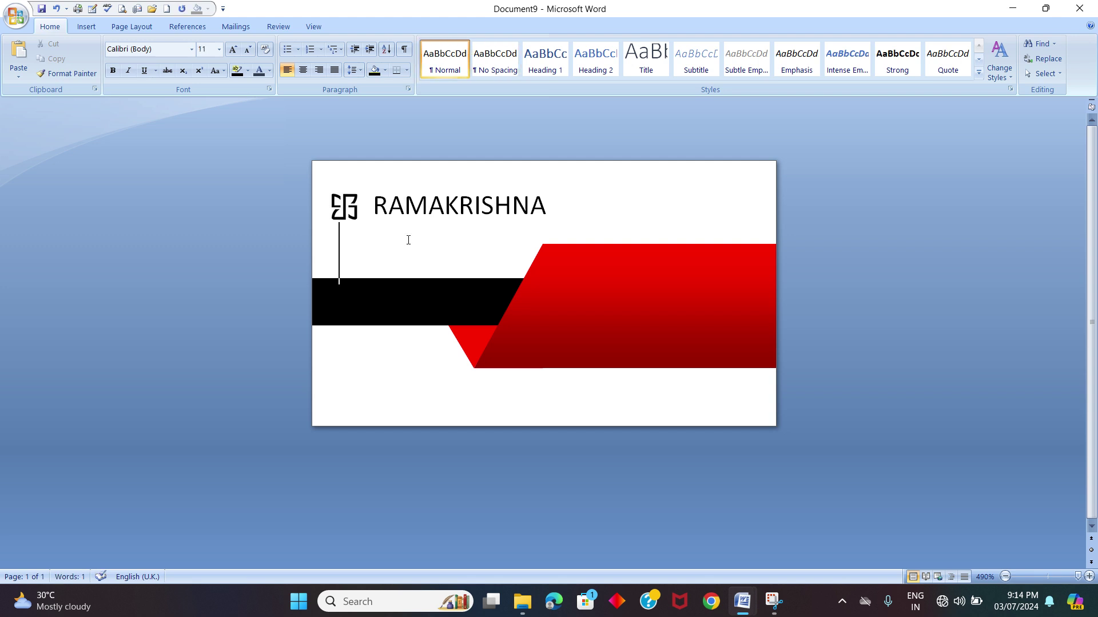
click(220, 52)
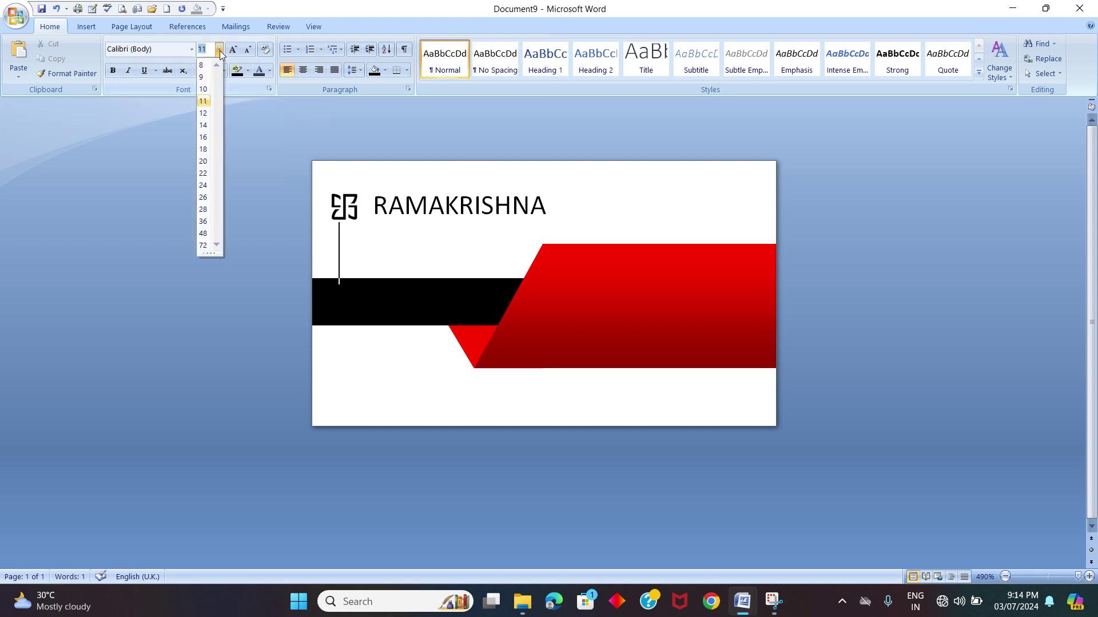
click(204, 78)
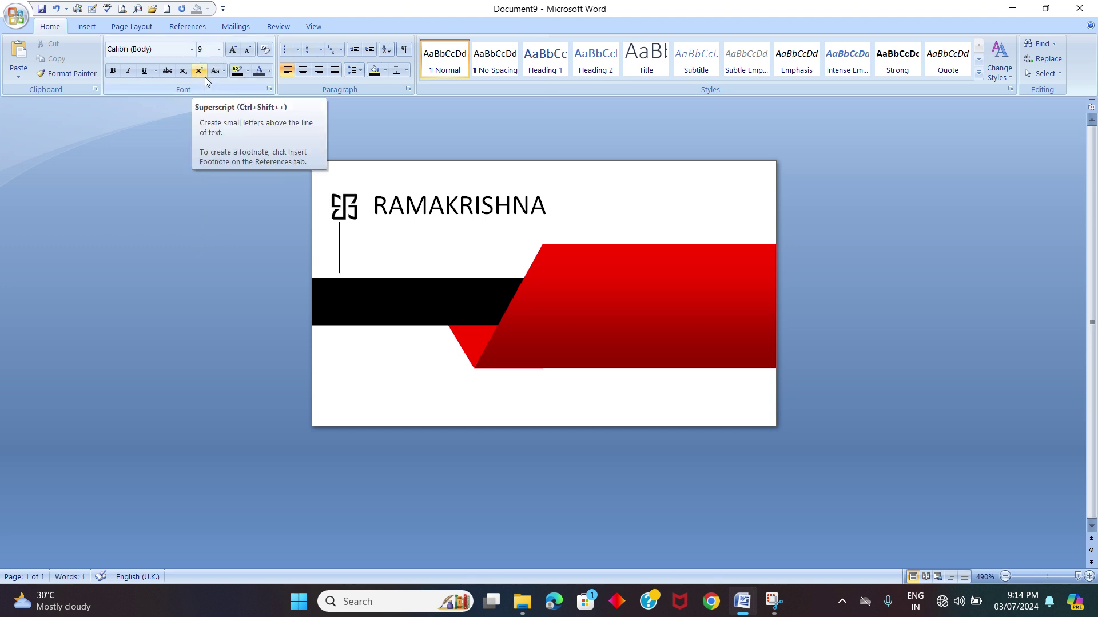
click(249, 49)
click(249, 50)
click(249, 49)
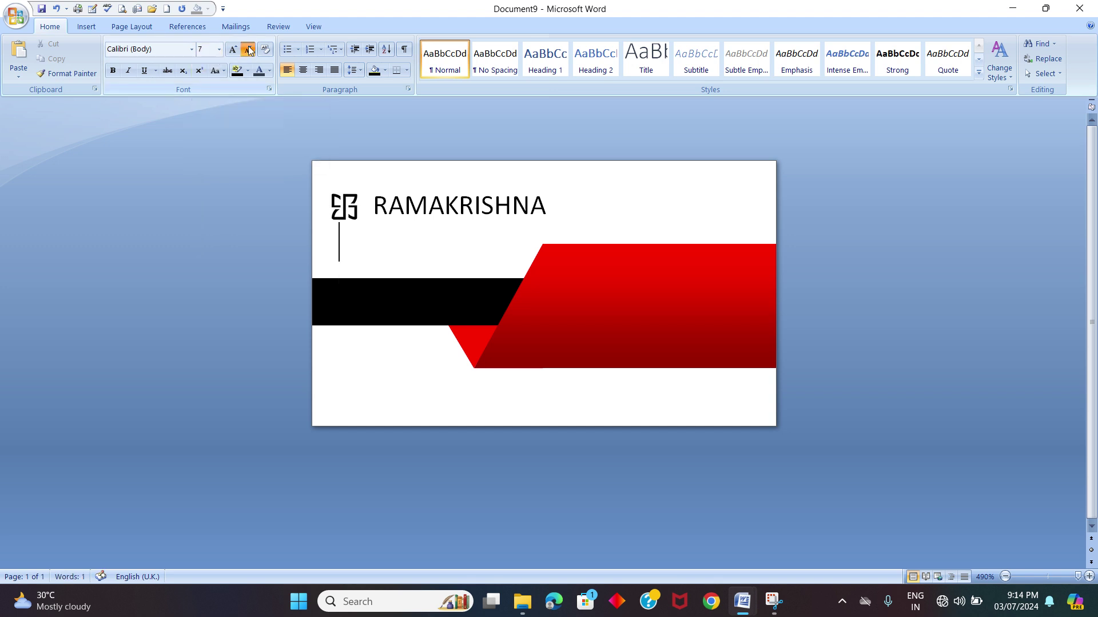
click(249, 50)
click(250, 49)
click(249, 49)
text(MANAGING)
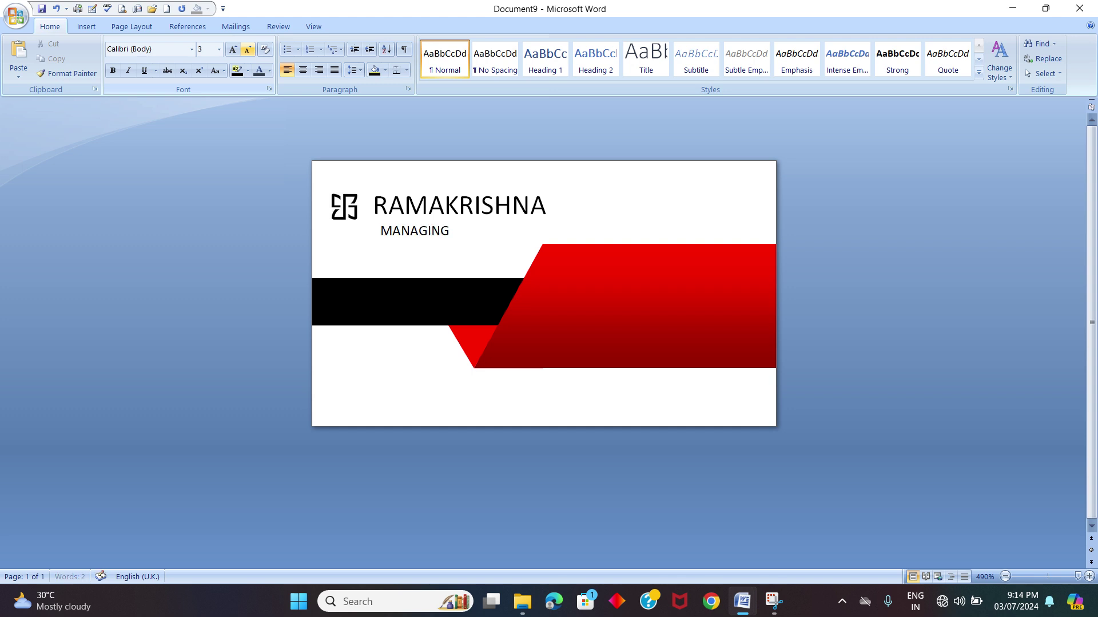
text( DIRECTOR)
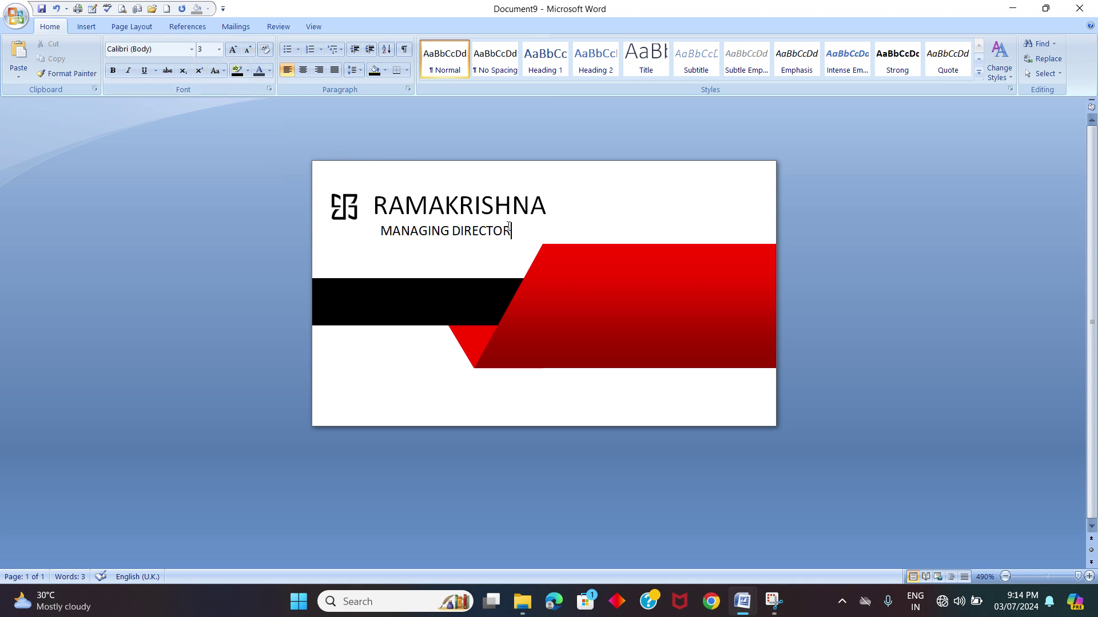
Step: Try font size 2 for the job title, and return it to size 3
drag(511, 230, 381, 230)
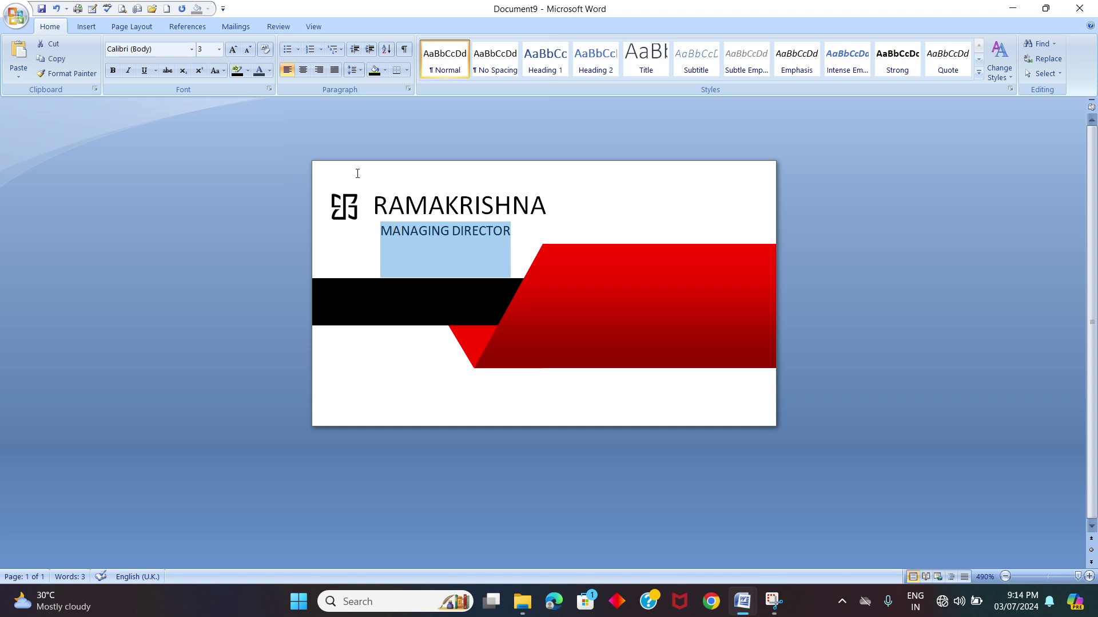
click(248, 50)
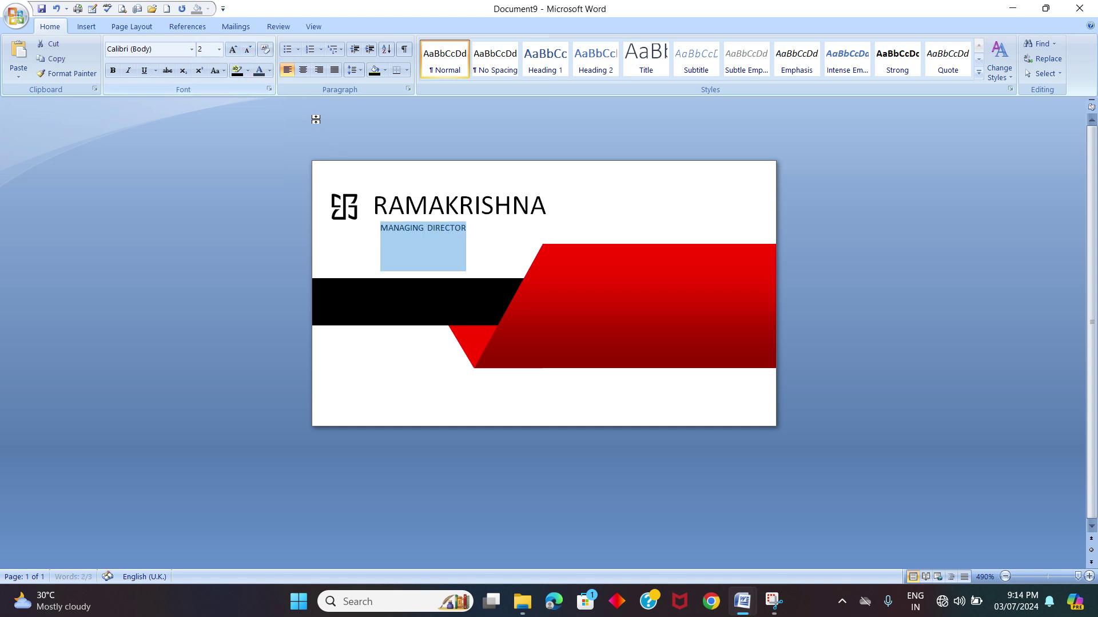
click(234, 50)
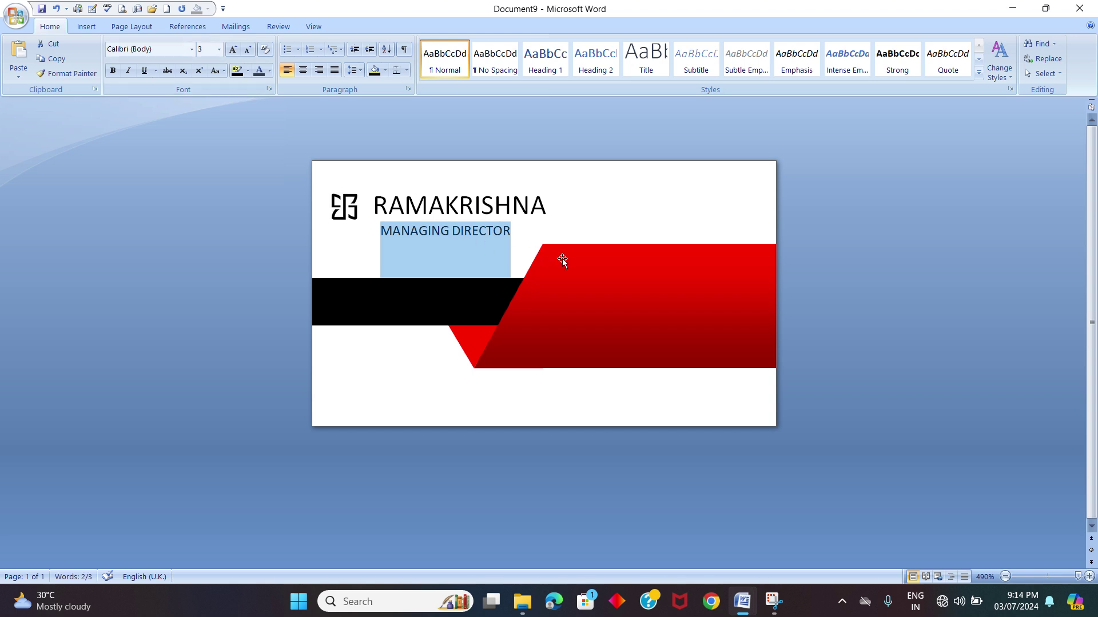
click(588, 218)
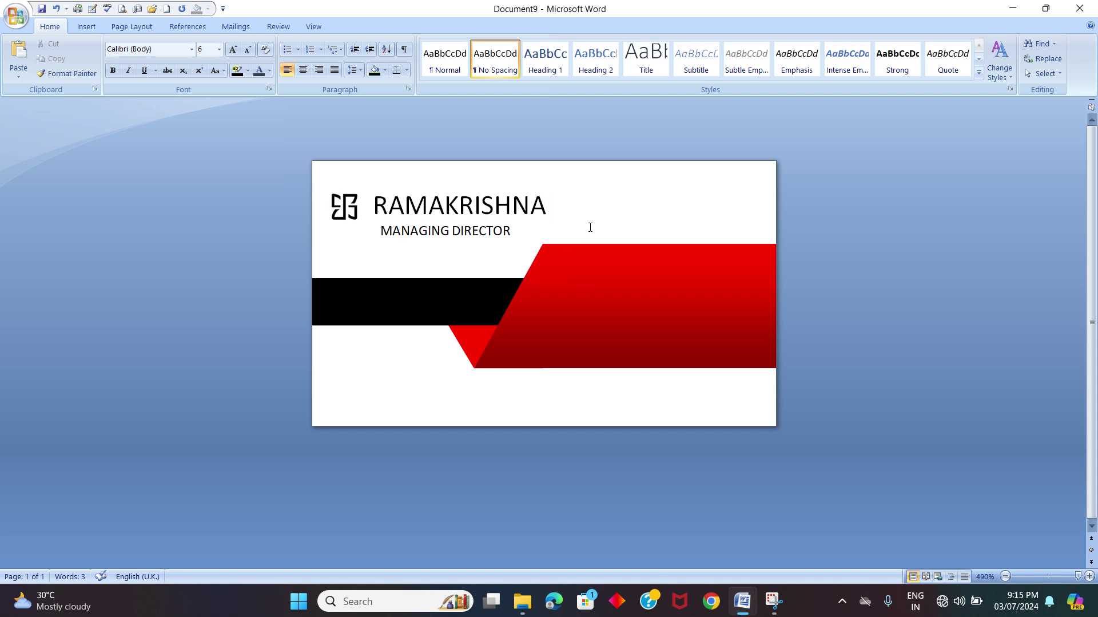
Step: Draw a circle about 0.25 cm across near the upper end of the red shape's slanted edge
click(85, 27)
click(202, 62)
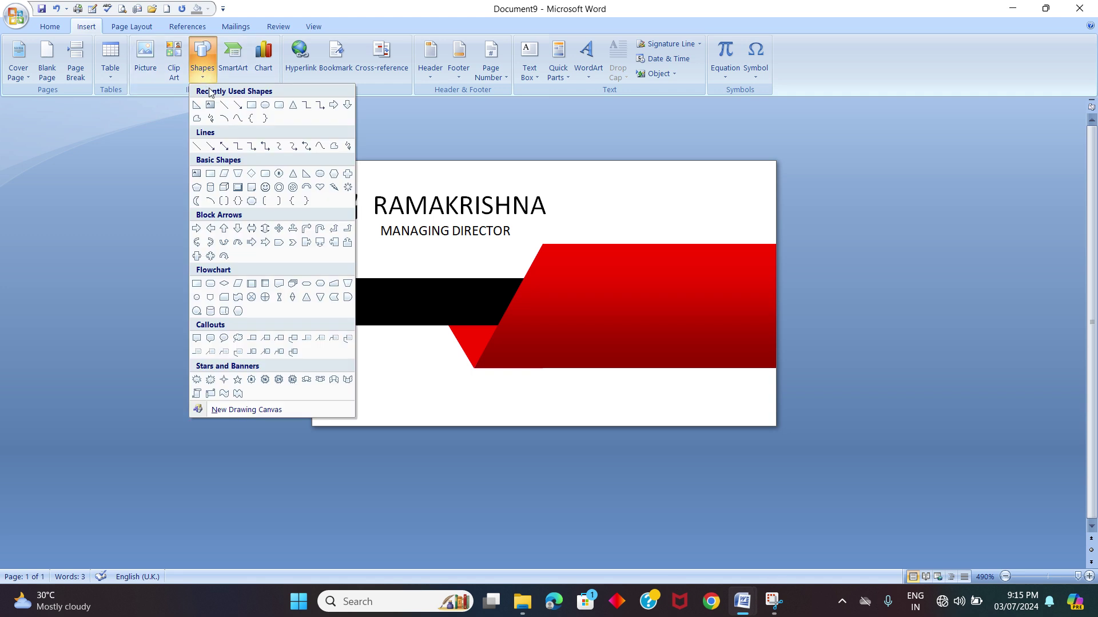
click(265, 104)
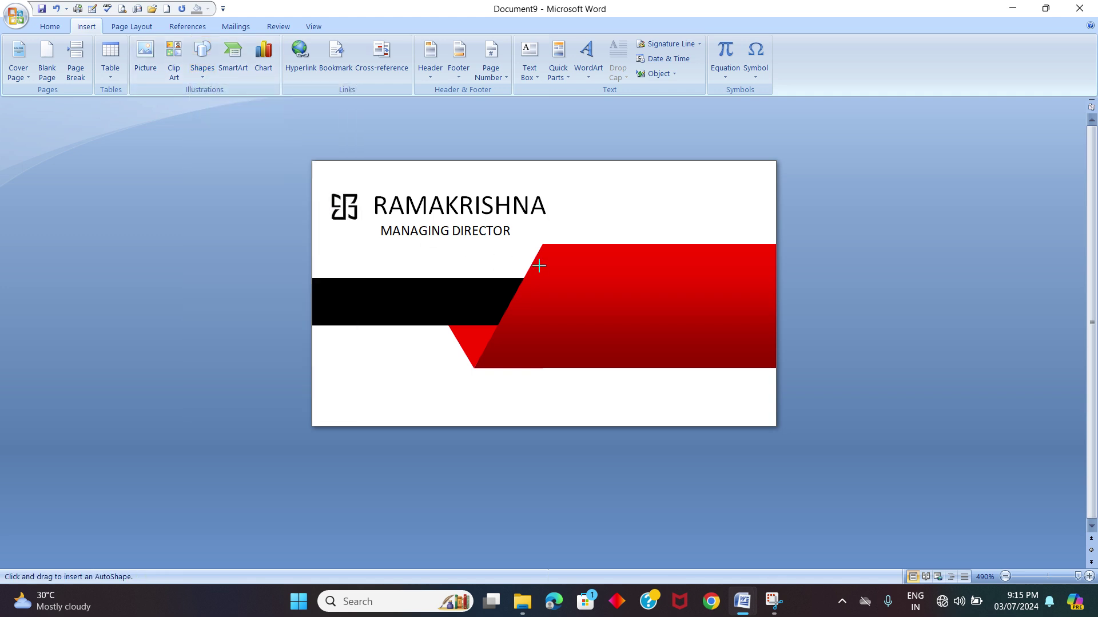
drag(546, 262, 556, 278)
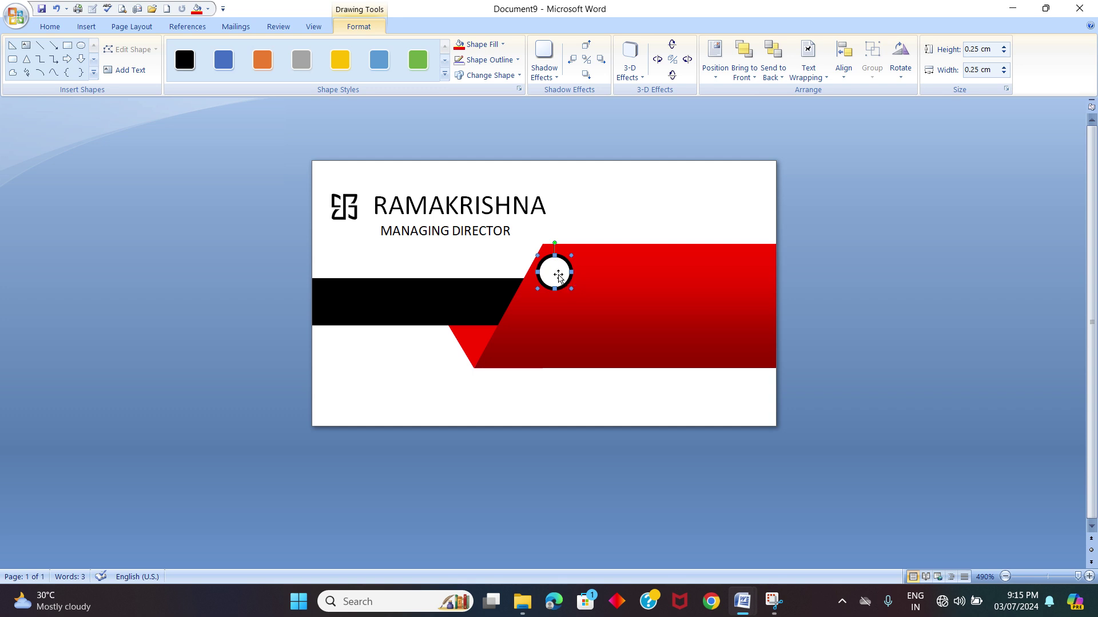
Step: Duplicate the circle twice and place one copy beneath the original along the red shape's slanted edge
key(ctrl+d)
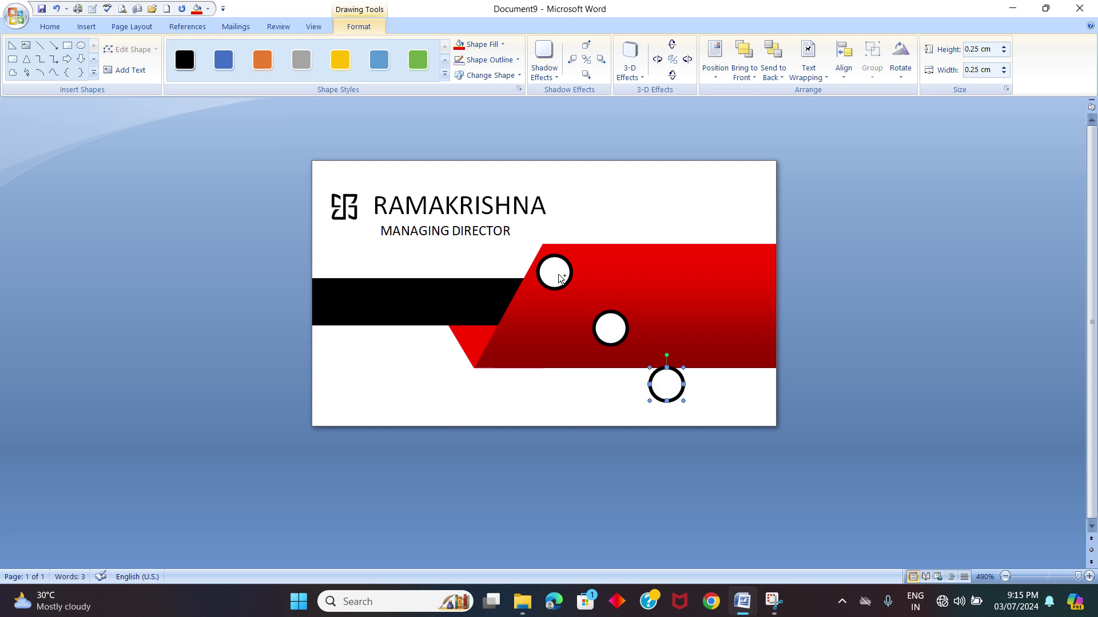
key(ctrl+d)
drag(600, 330, 529, 314)
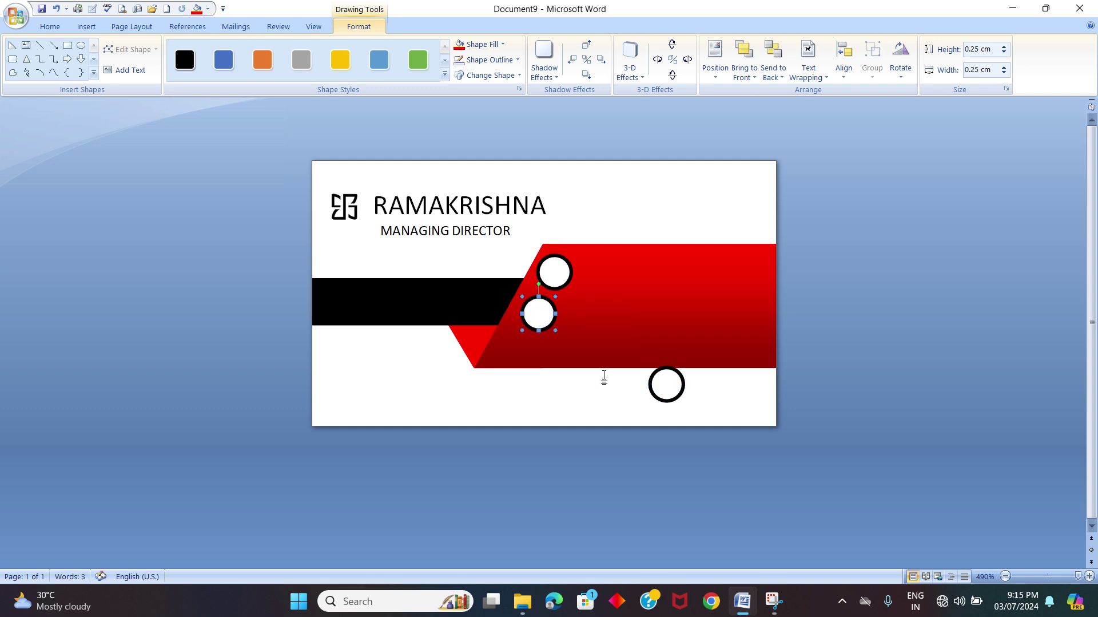
Step: Shrink all three circles to about 0.2 cm and place the third below the other two along the slanted edge
click(558, 277)
drag(570, 285, 565, 282)
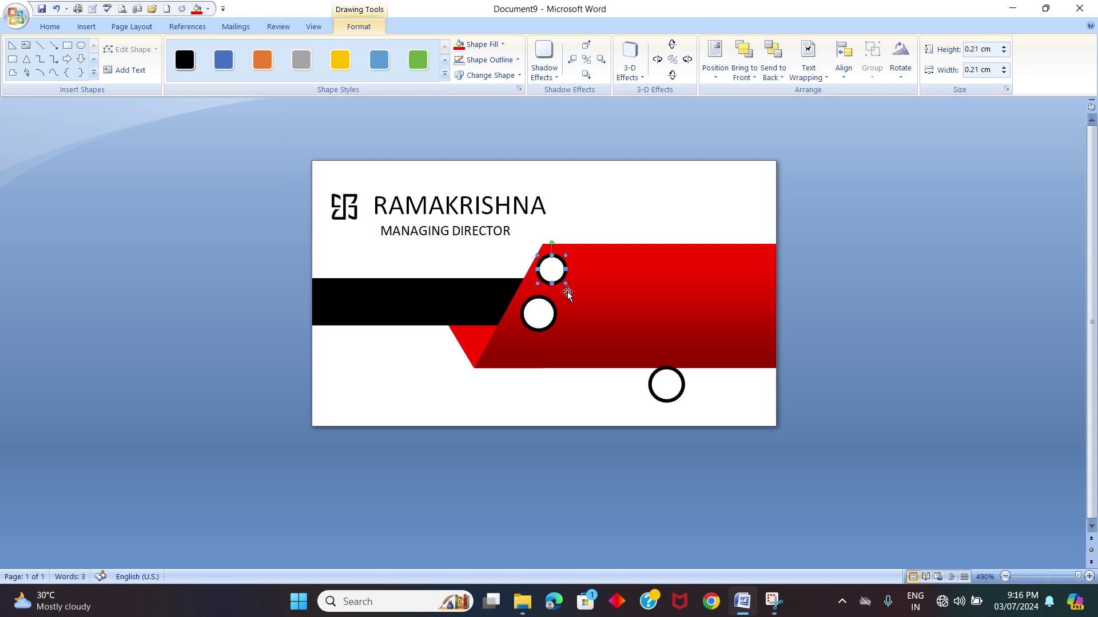
click(541, 309)
drag(555, 331, 550, 323)
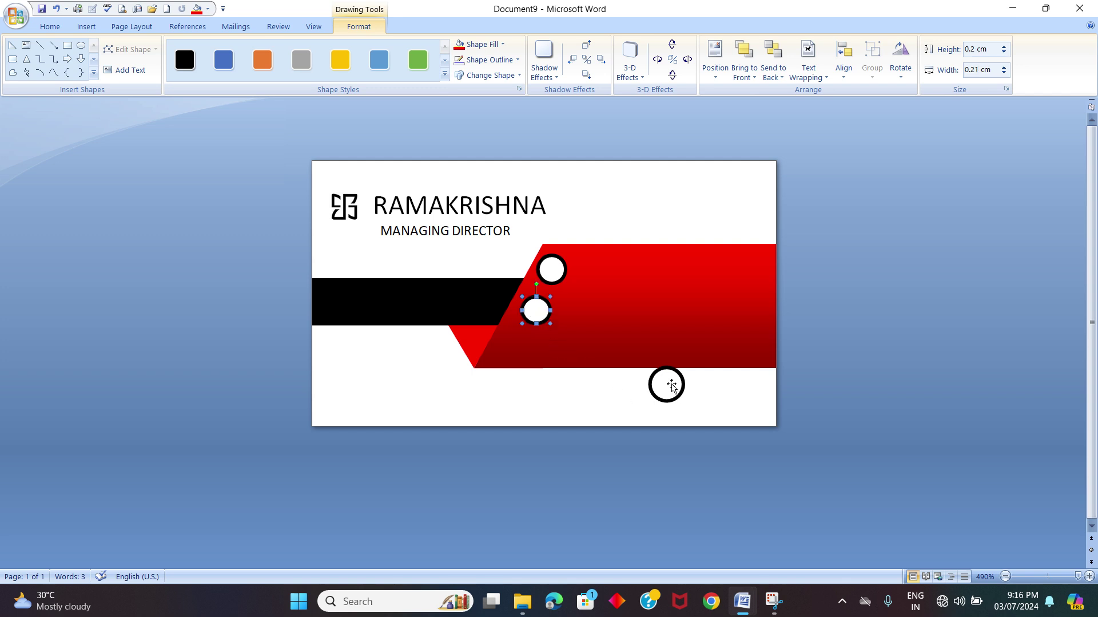
drag(667, 384, 521, 347)
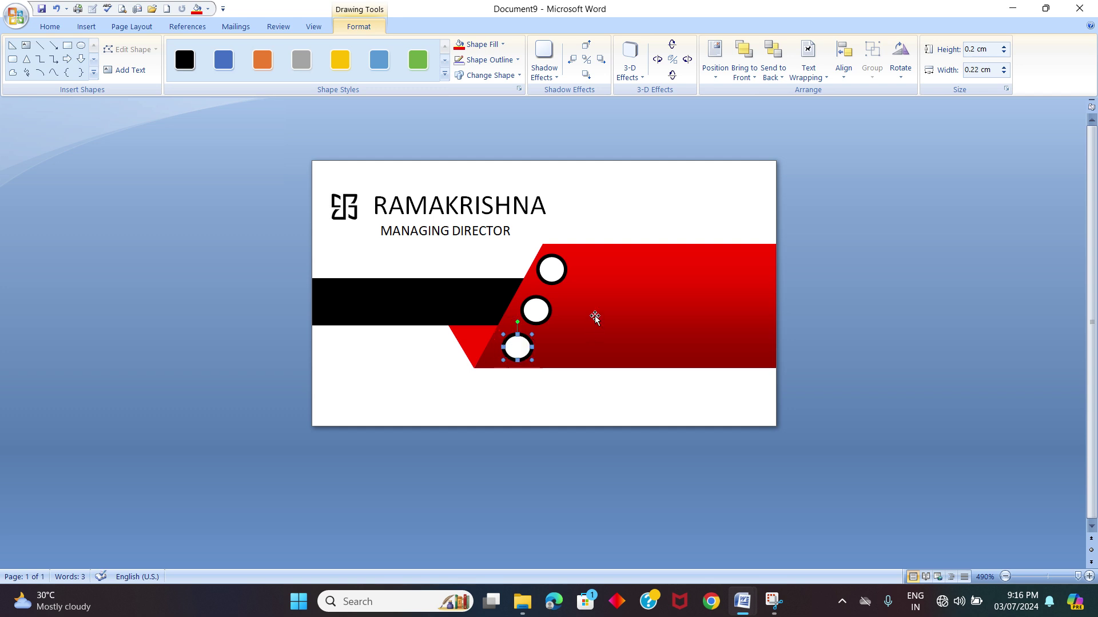
click(553, 274)
click(526, 344)
click(558, 276)
key(super+shift+s)
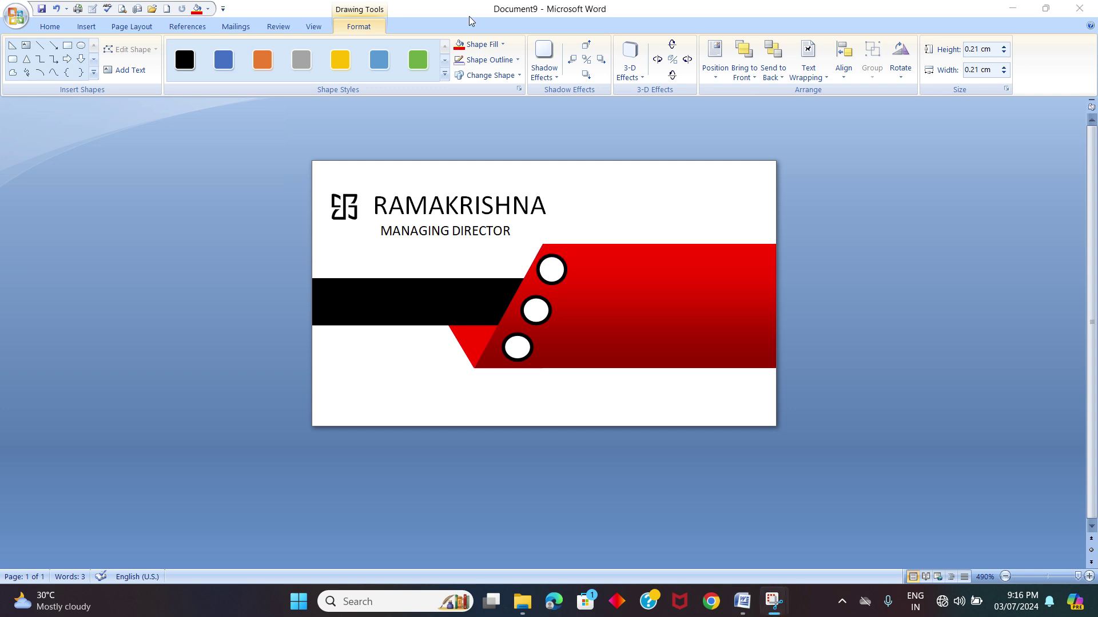
Step: Fill the uppermost circle with the picture "download TELEPHONE IMAGE" and remove its outline
click(551, 269)
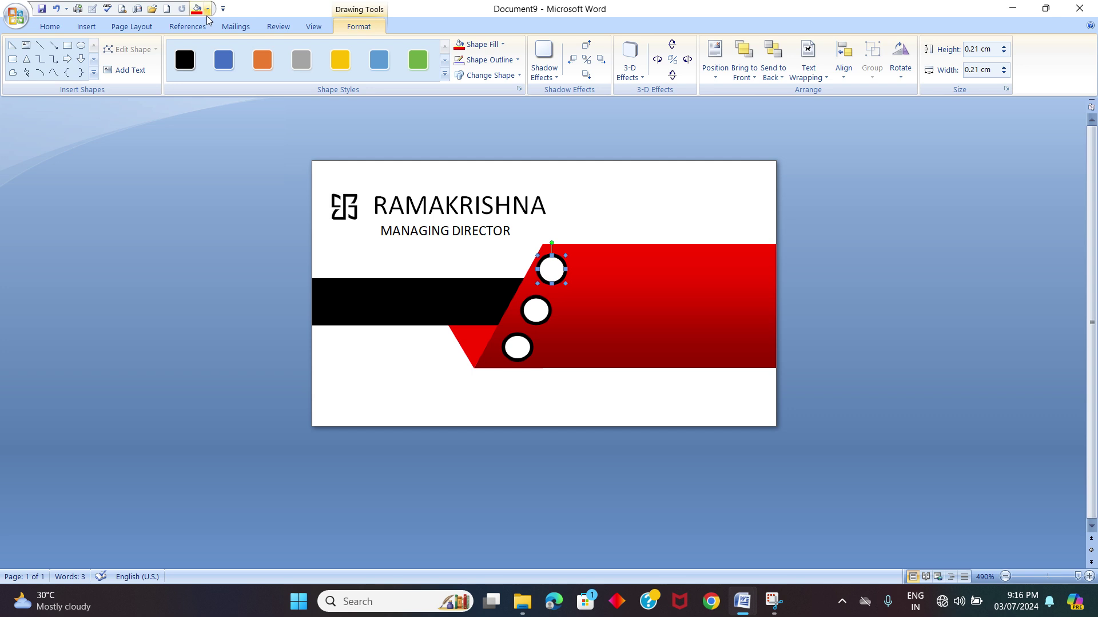
click(208, 8)
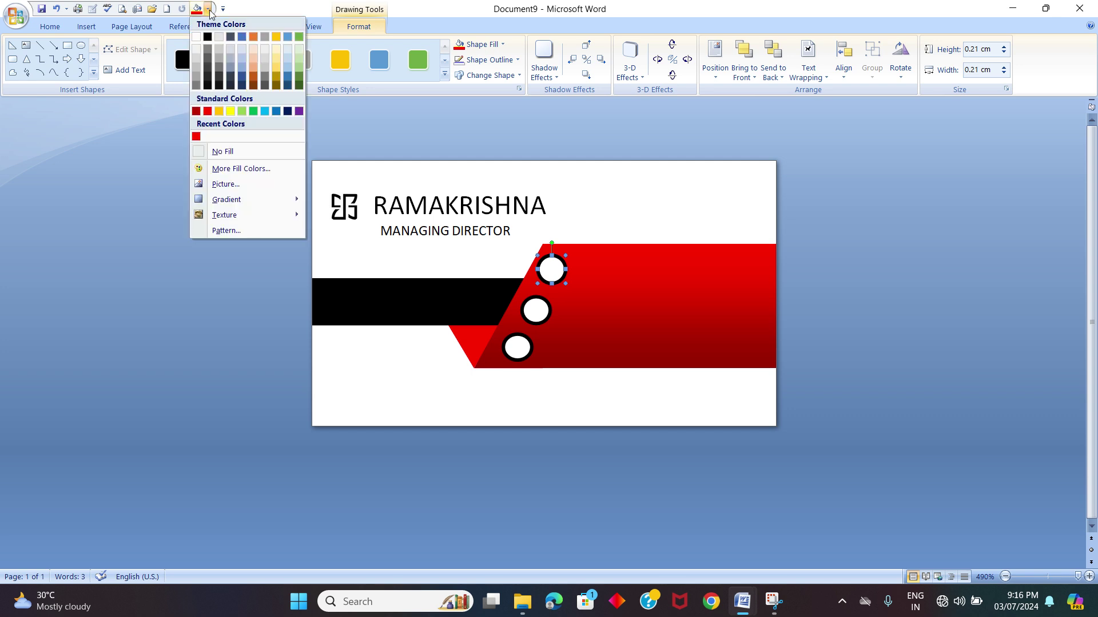
click(237, 184)
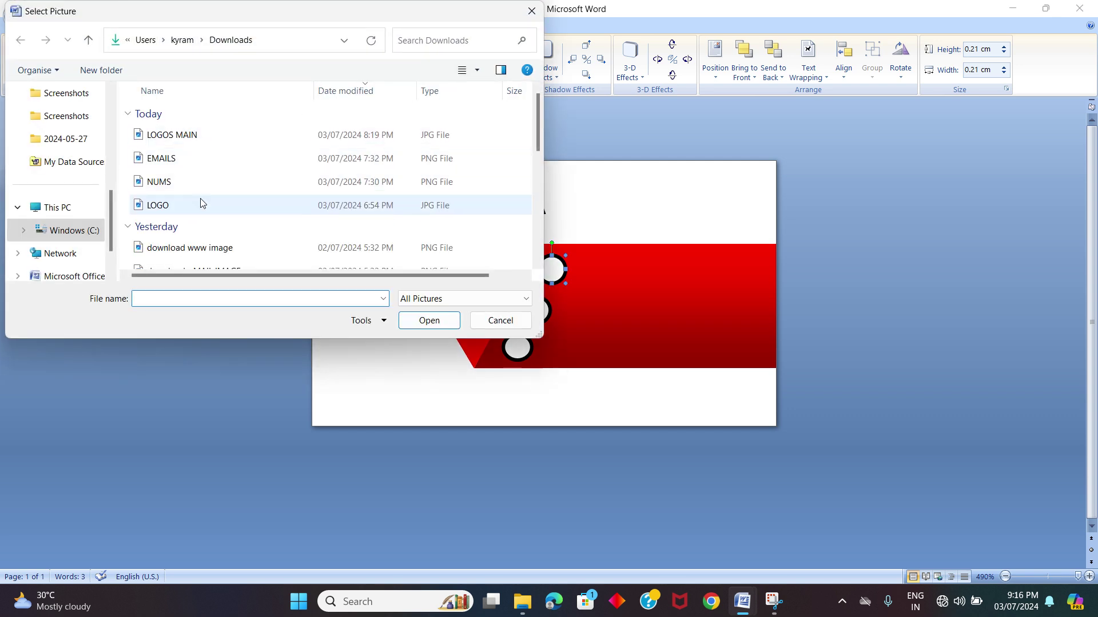
scroll(212, 195, down, 2)
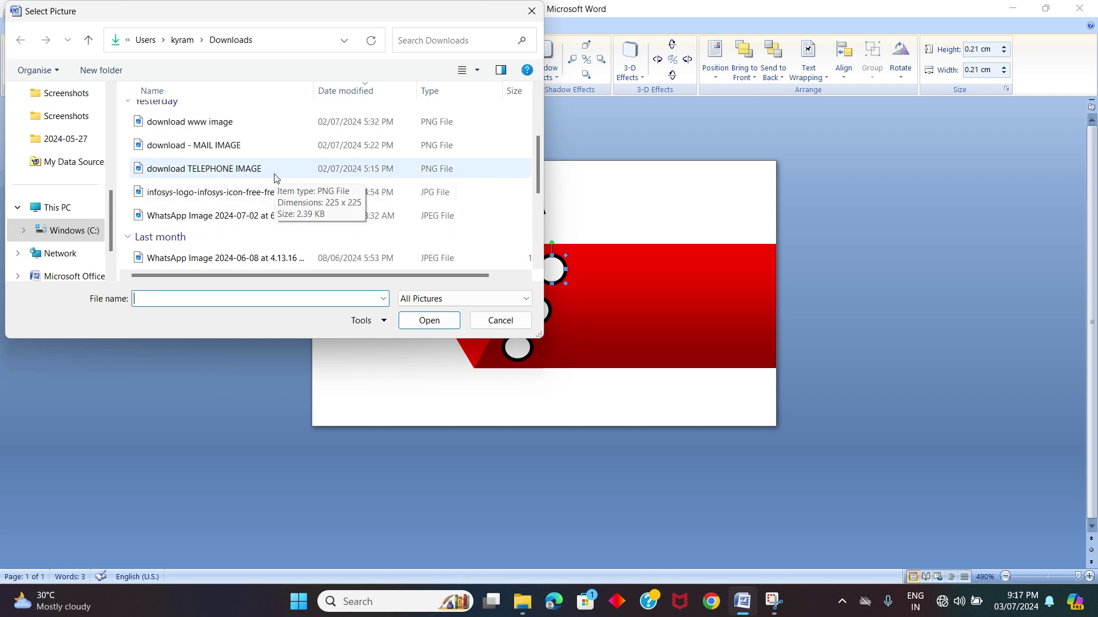
click(275, 169)
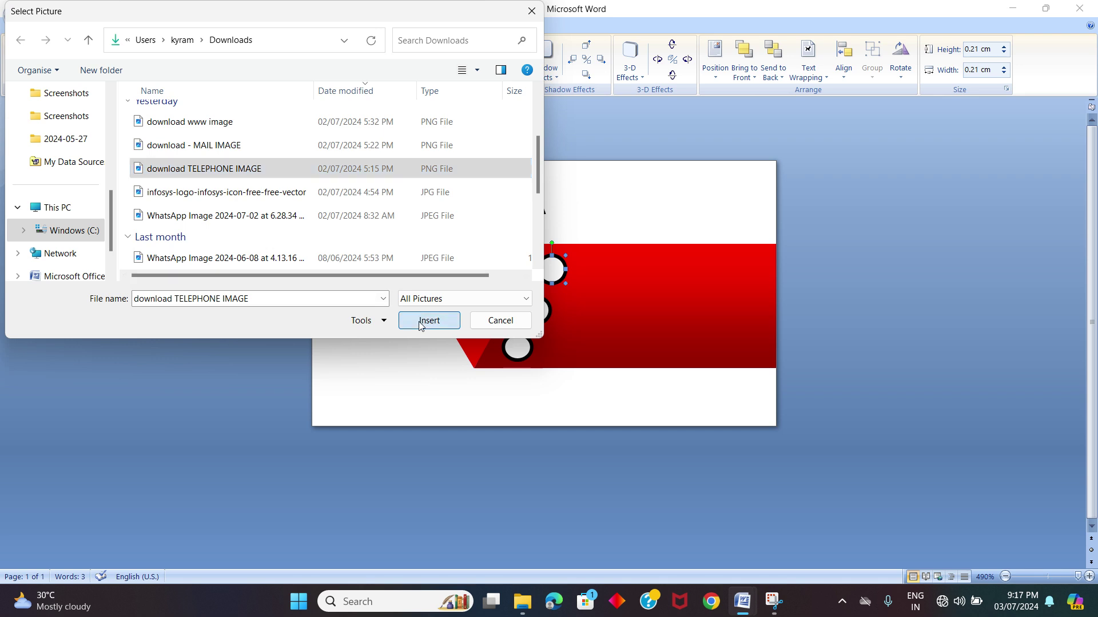
click(429, 319)
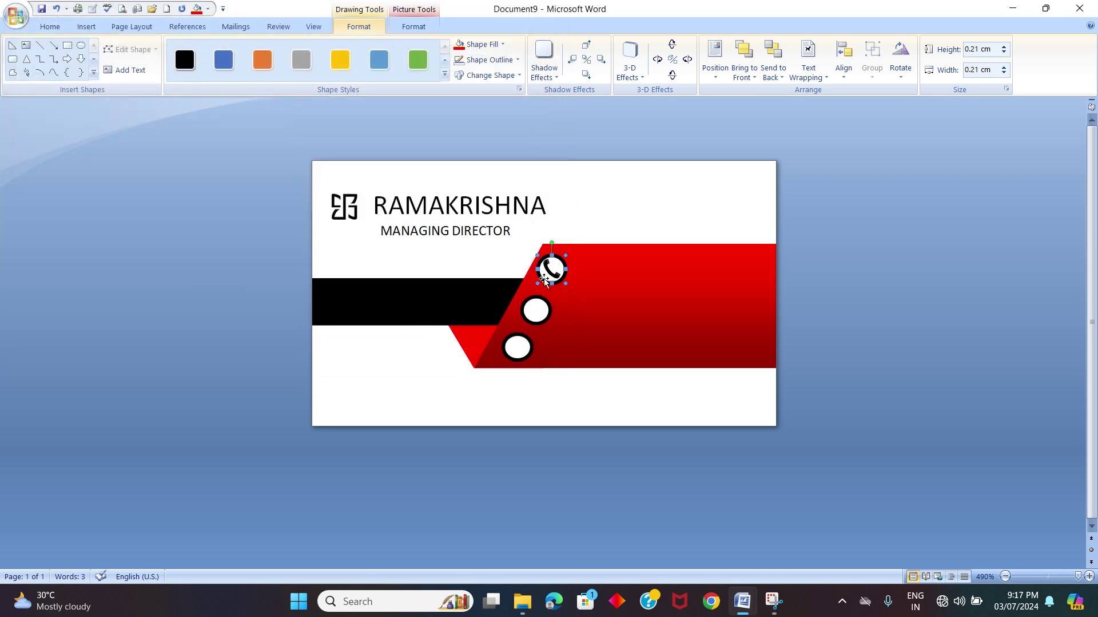
click(517, 61)
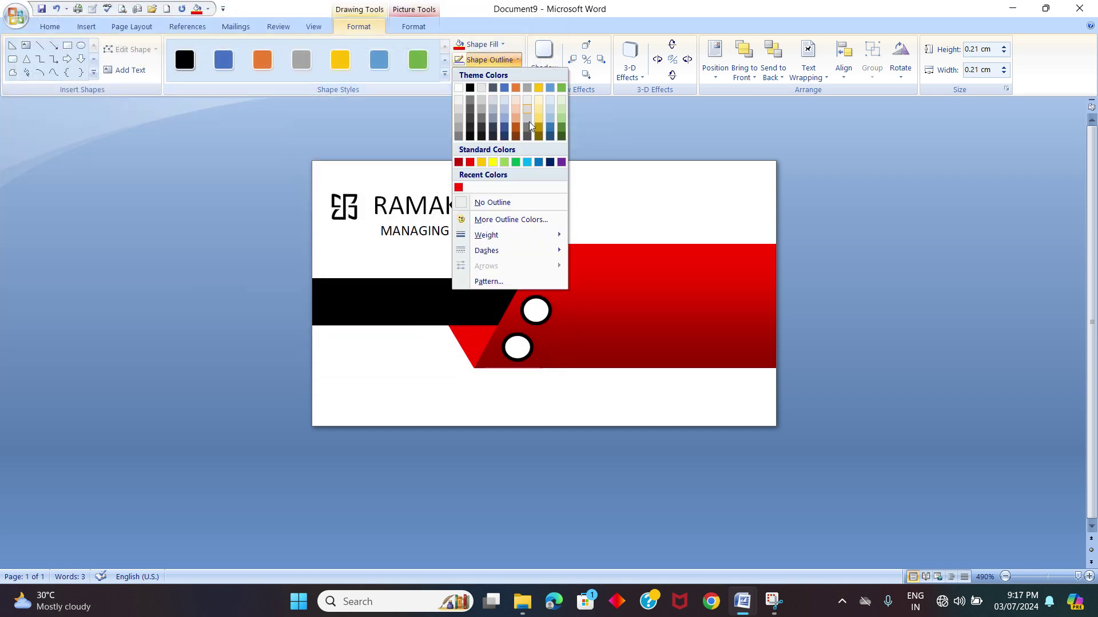
click(503, 203)
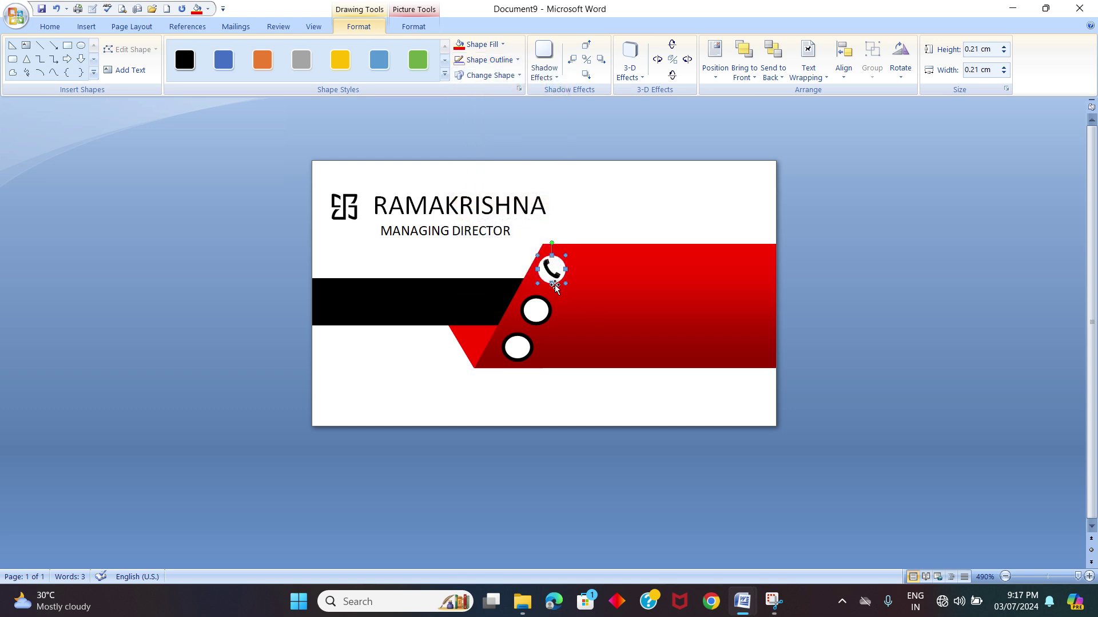
Step: Fill the middle circle with the picture "download - MAIL IMAGE" and remove its outline
click(543, 307)
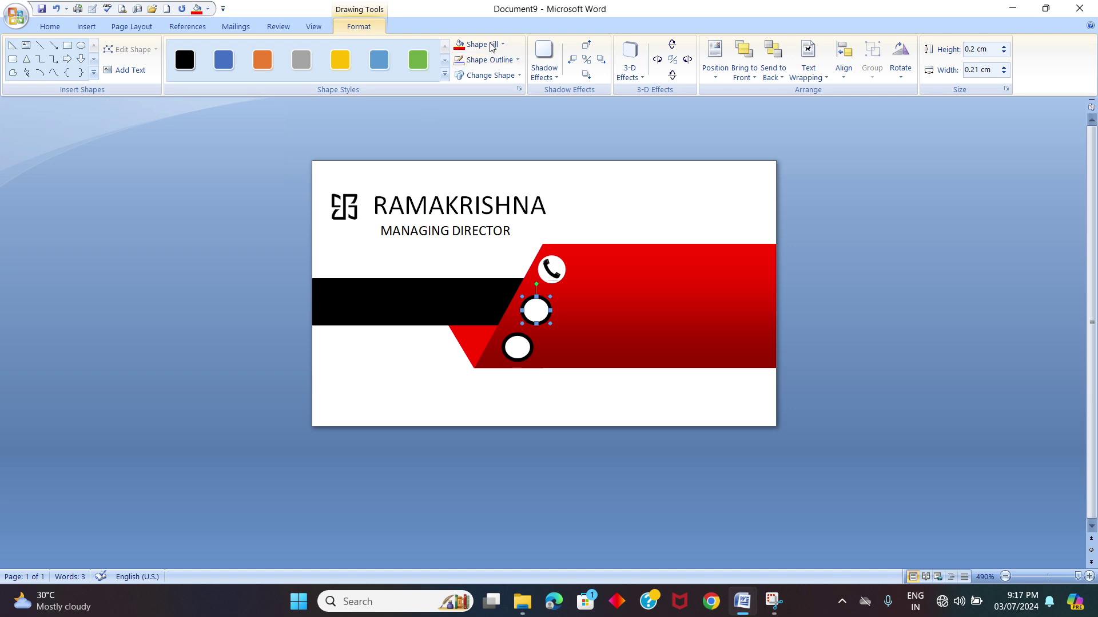
click(207, 11)
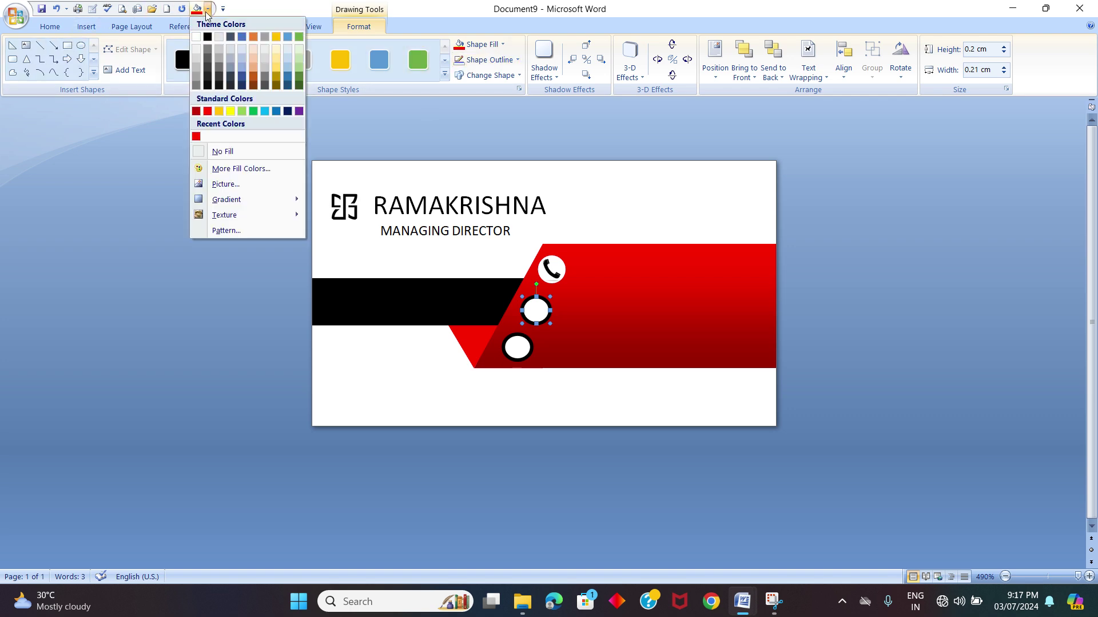
click(220, 181)
scroll(234, 204, down, 3)
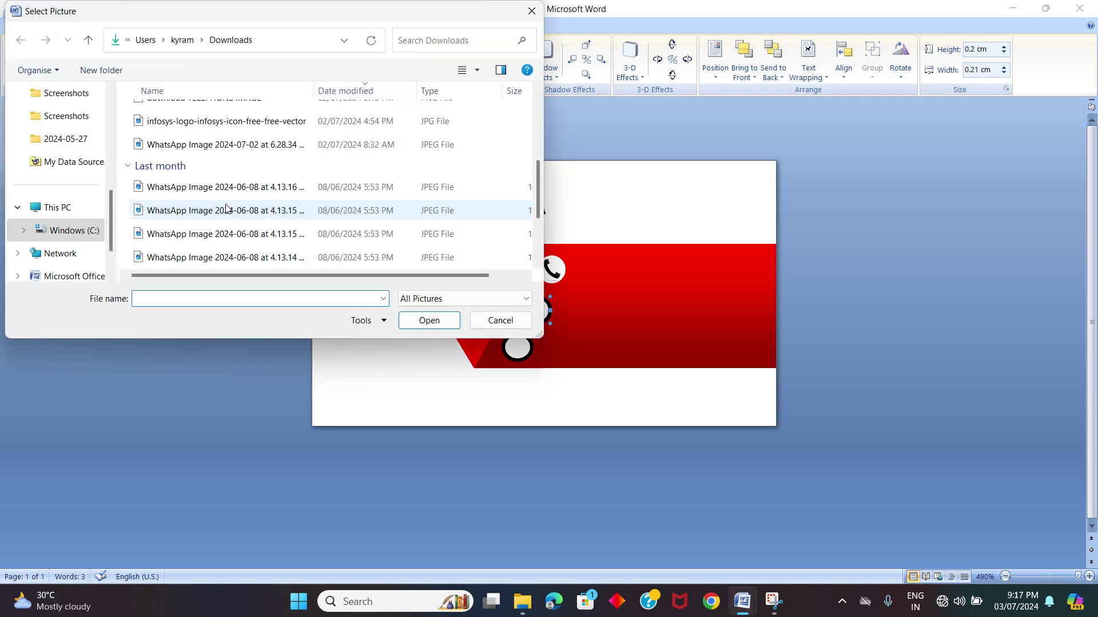
scroll(228, 207, up, 2)
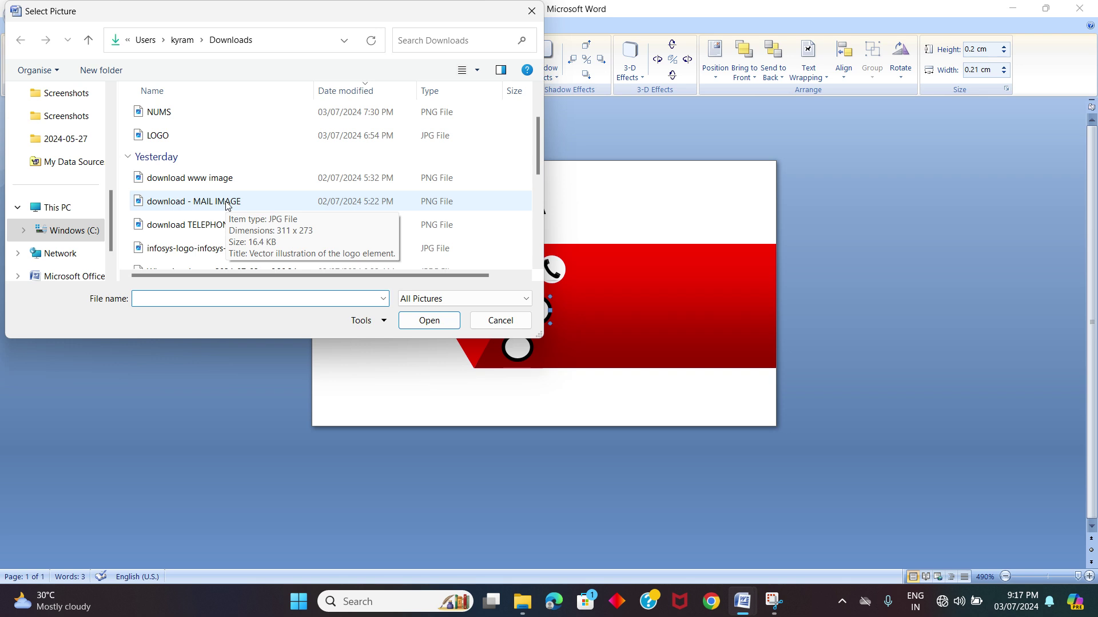
scroll(227, 204, down, 1)
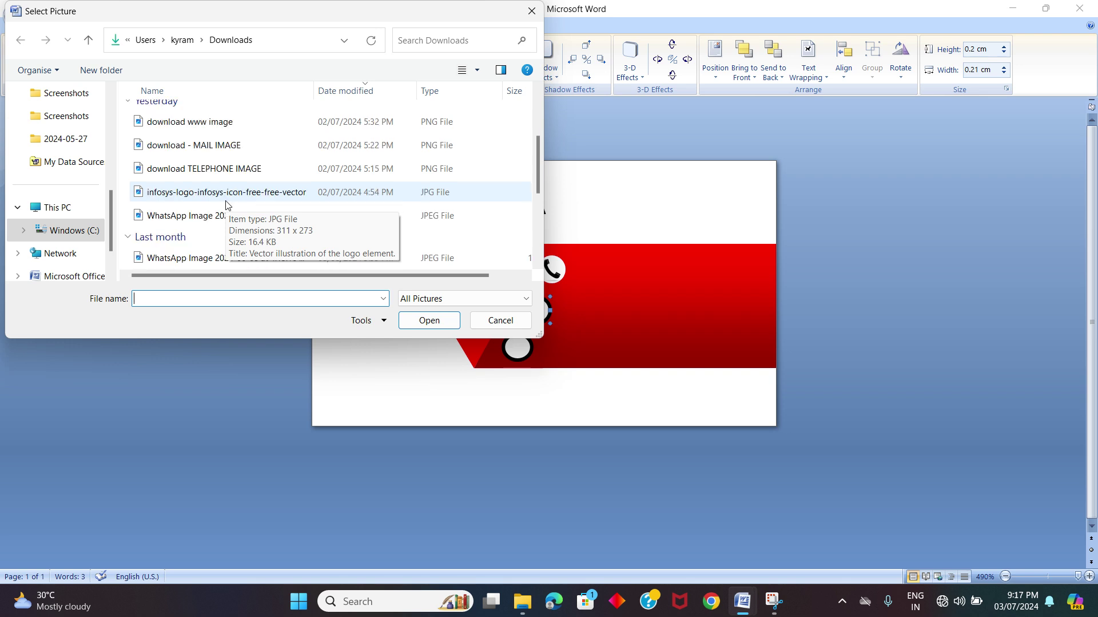
click(241, 146)
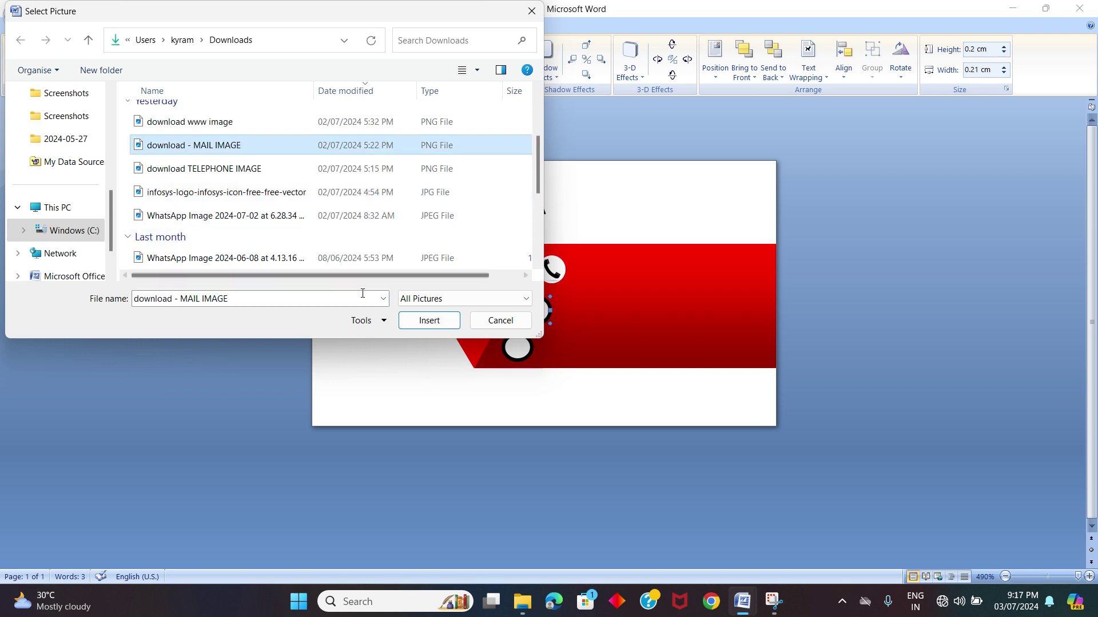
click(426, 321)
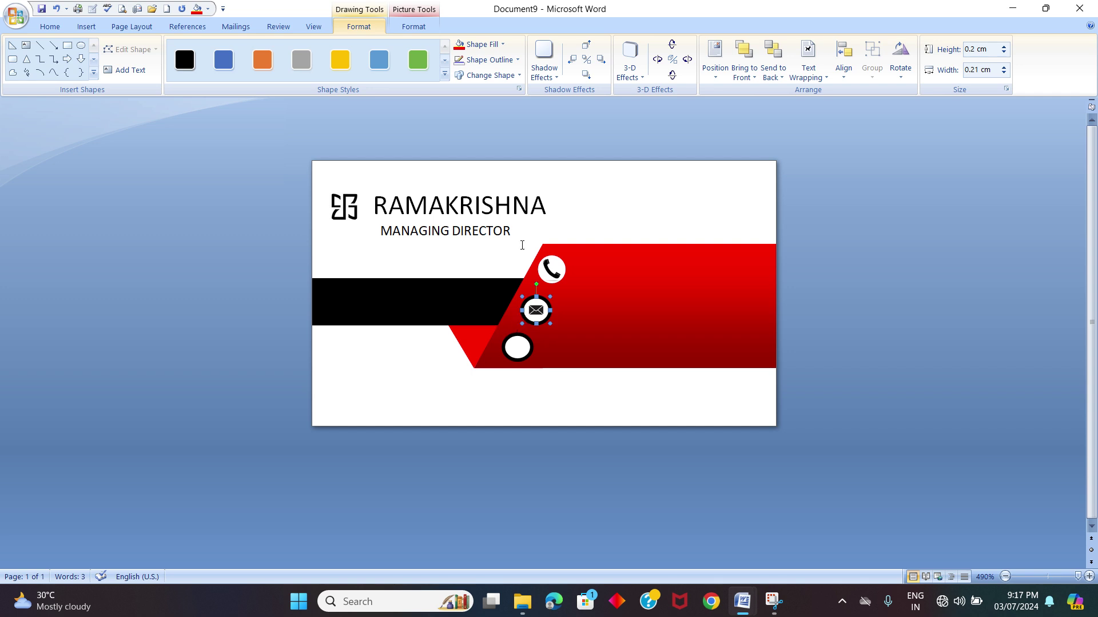
click(518, 59)
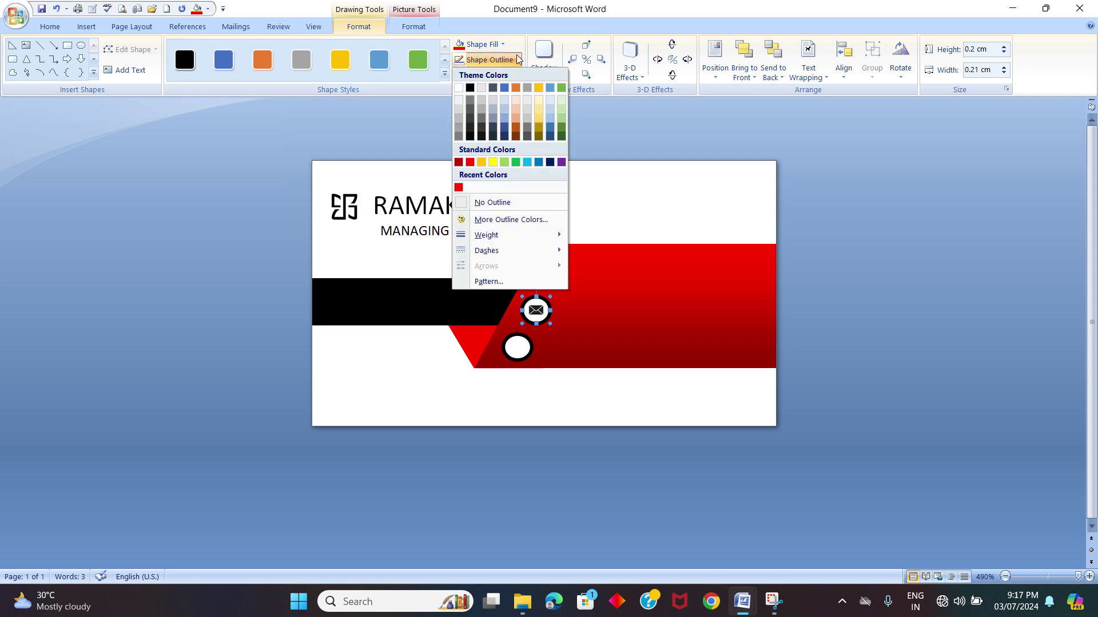
click(477, 201)
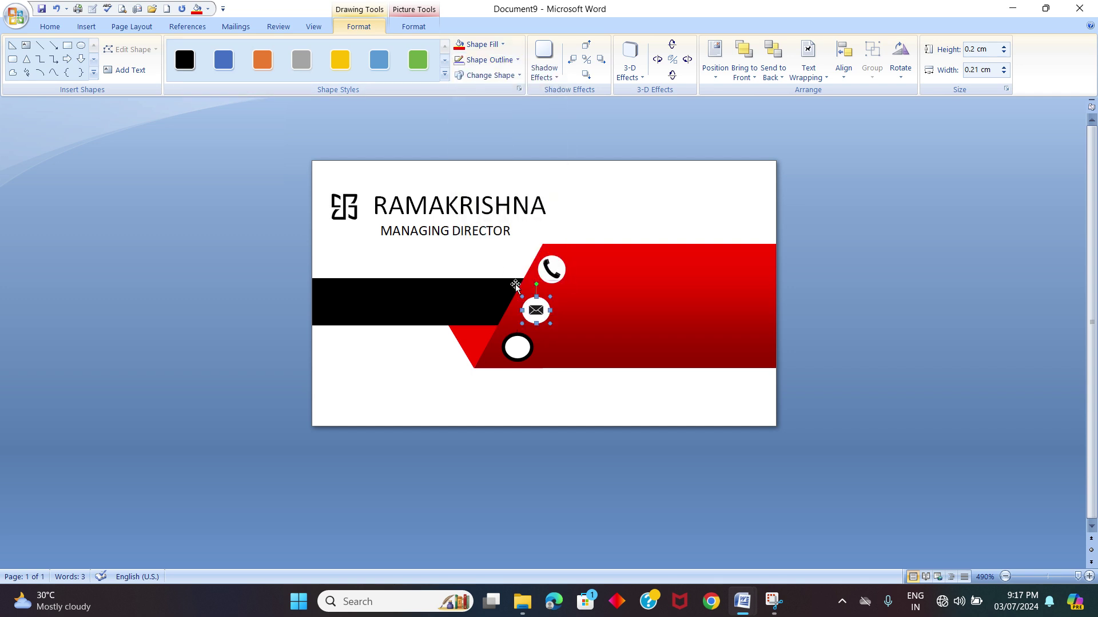
Step: Fill the lowest circle with the picture "download www image" and remove its outline
click(517, 347)
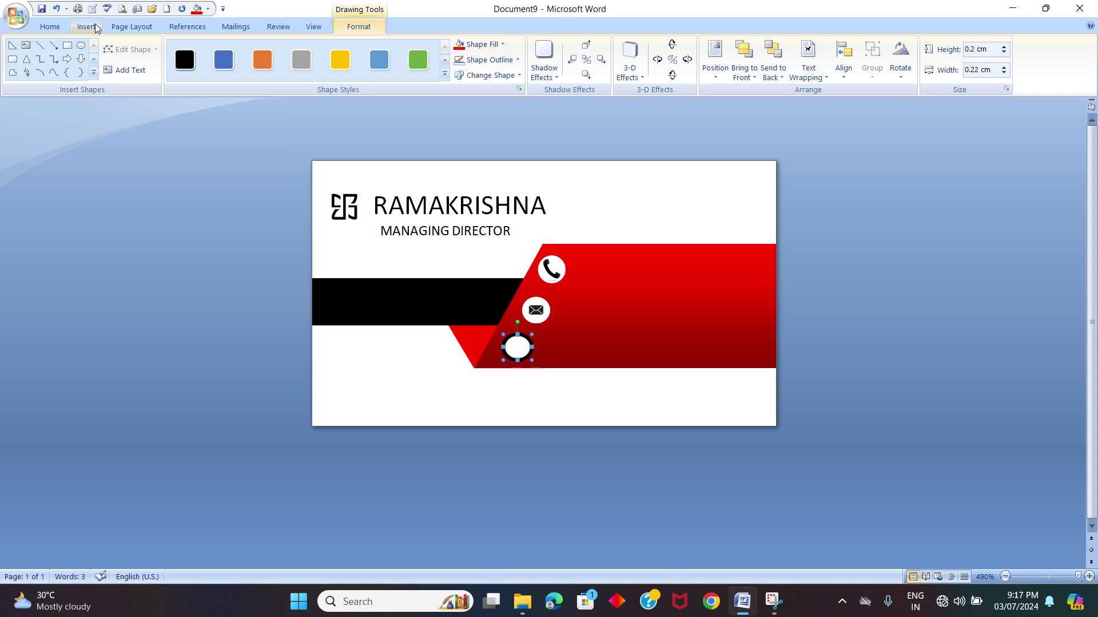
click(207, 9)
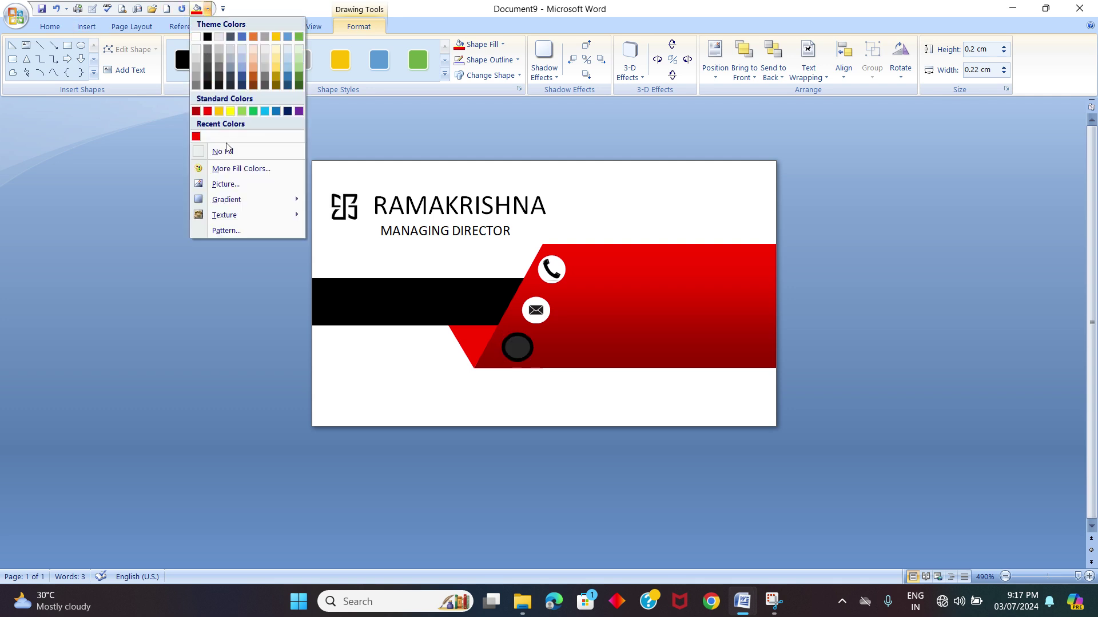
click(234, 184)
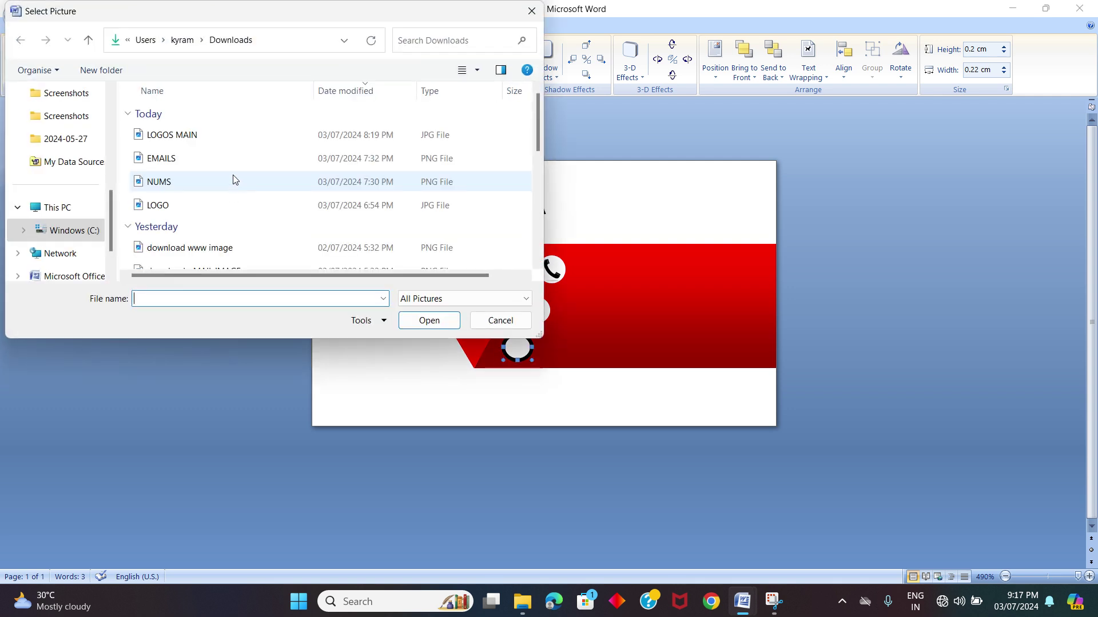
click(245, 252)
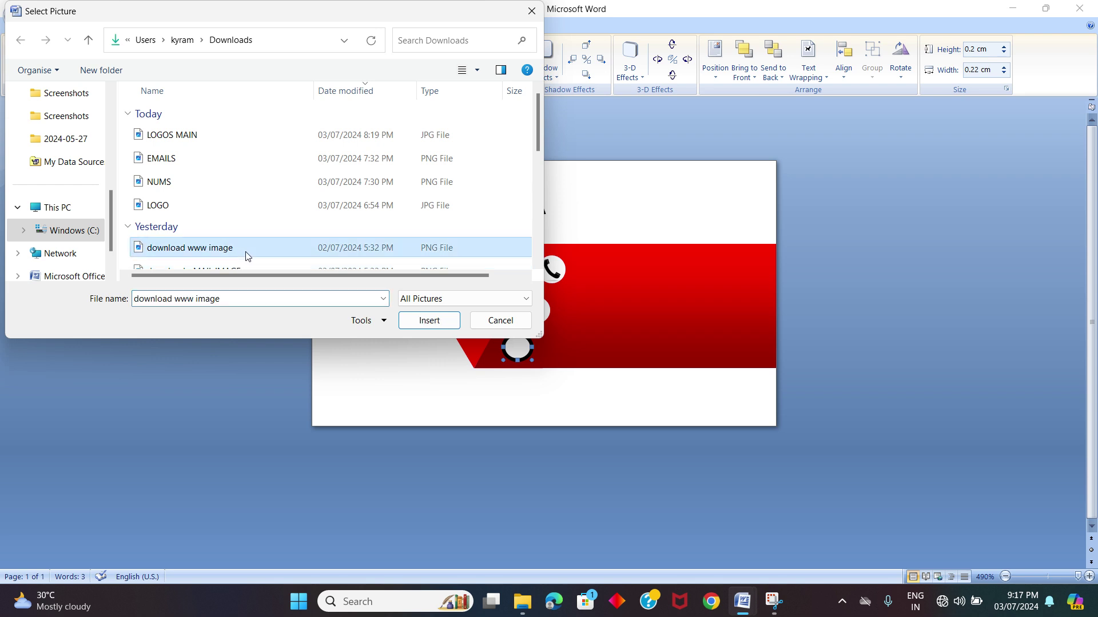
click(422, 325)
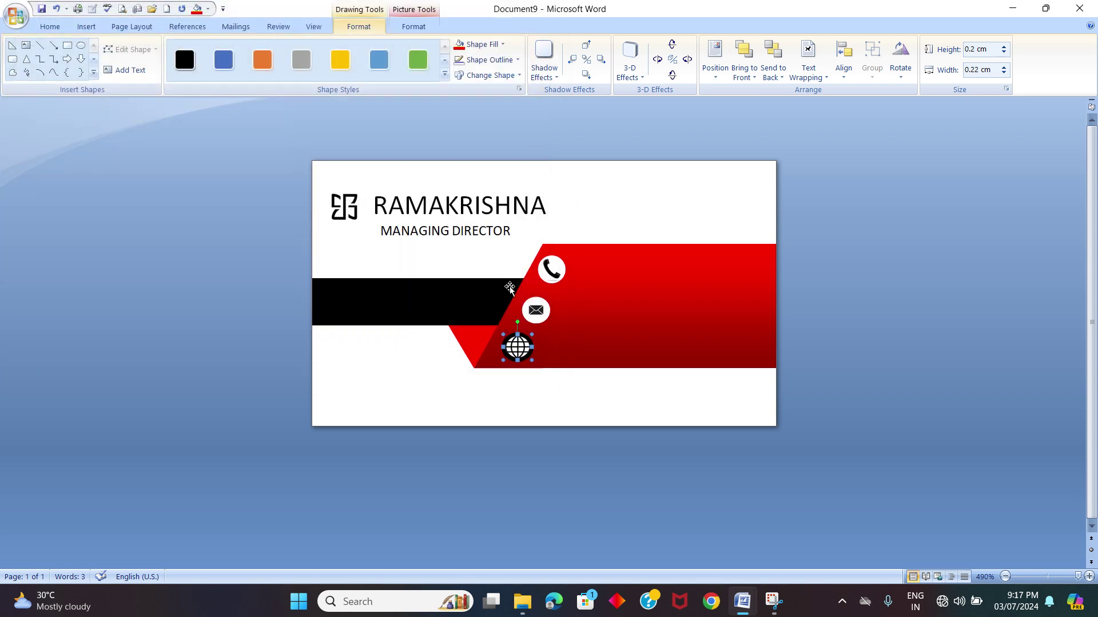
click(517, 61)
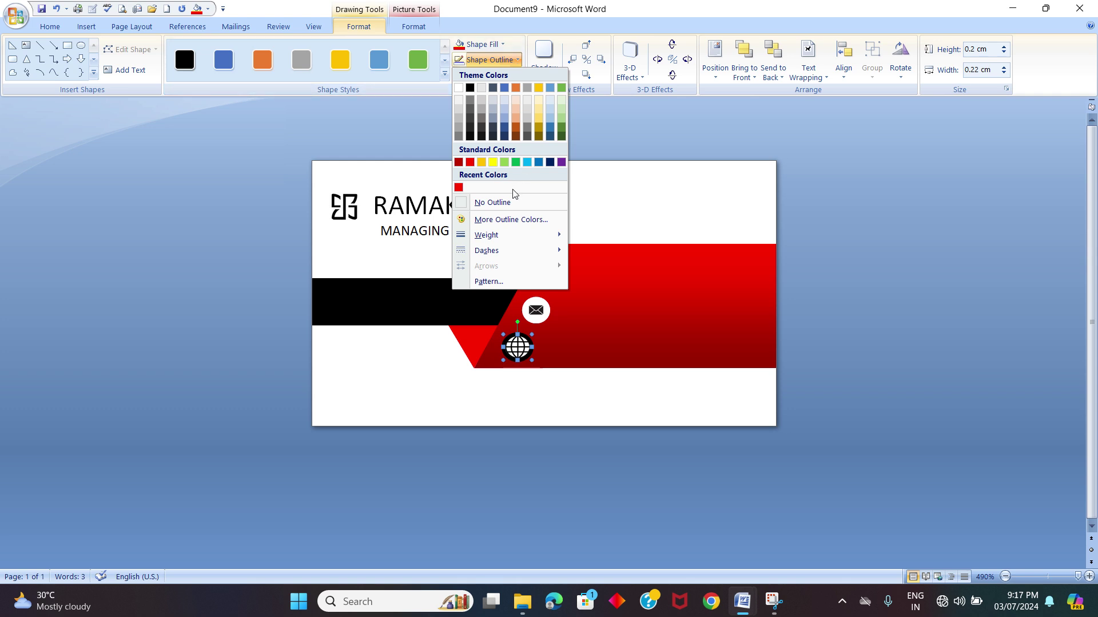
click(489, 202)
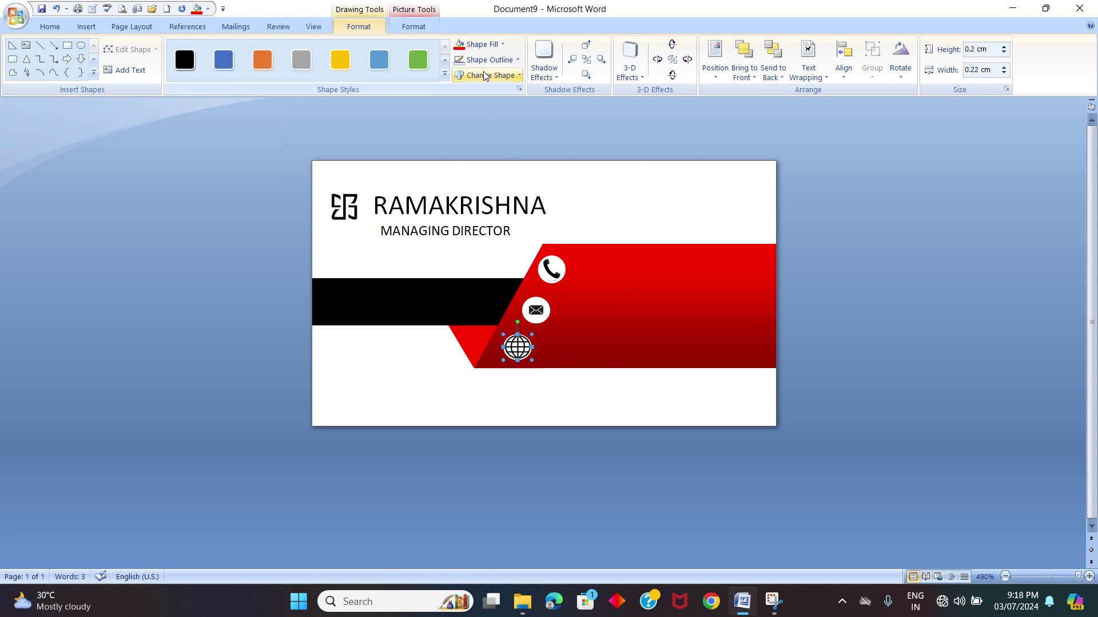
Step: Start a WordArt in the first plain outlined style and enter the contact's phone number with country code as its text
click(470, 31)
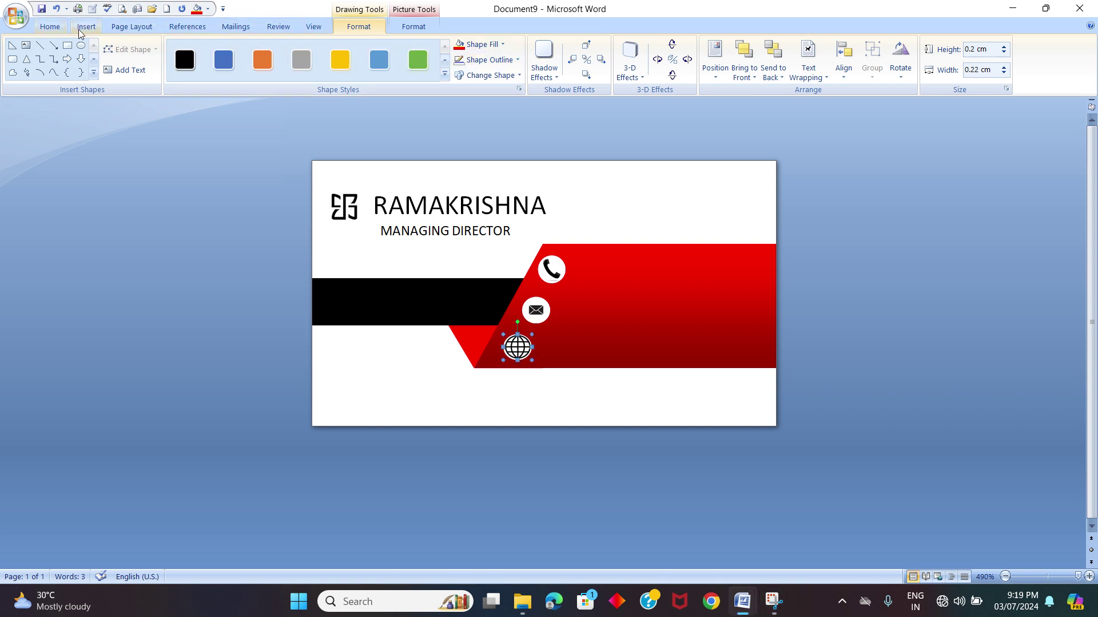
click(85, 28)
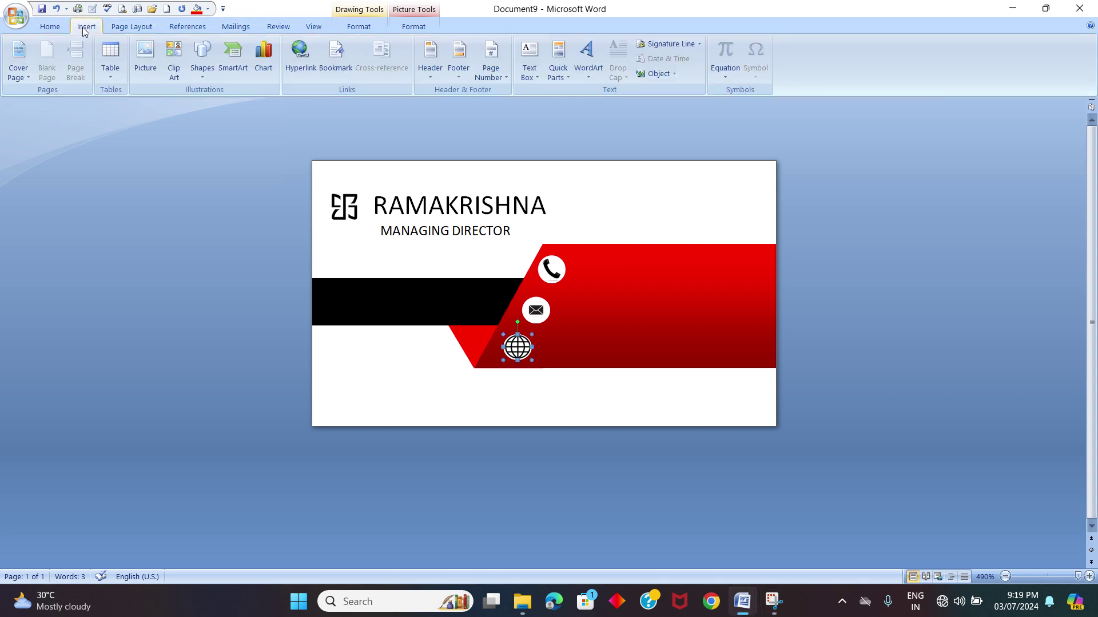
click(596, 80)
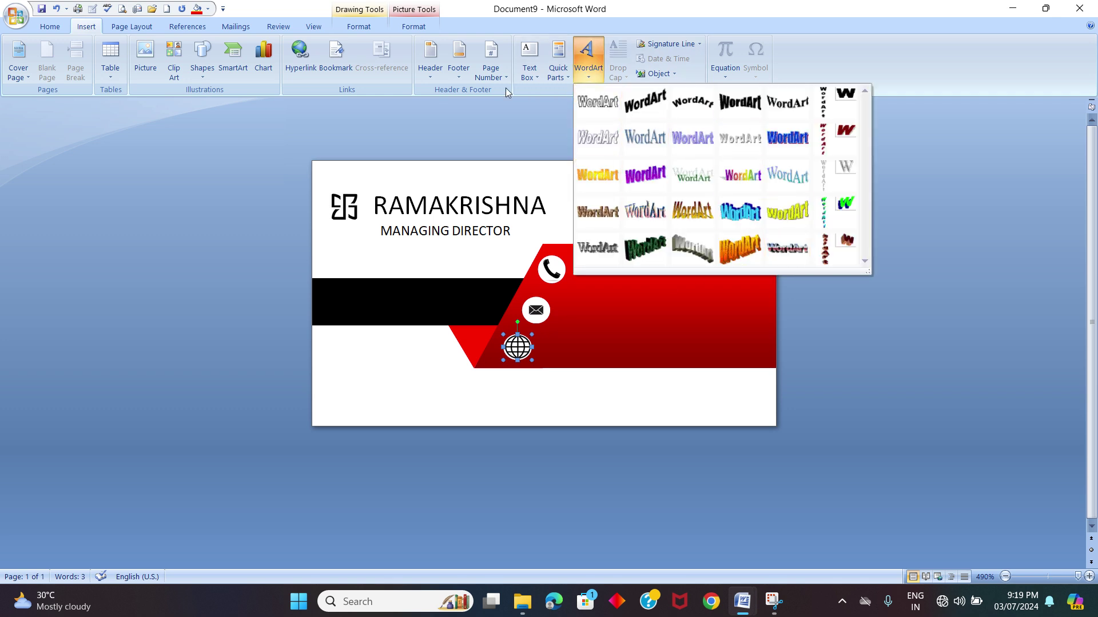
click(592, 113)
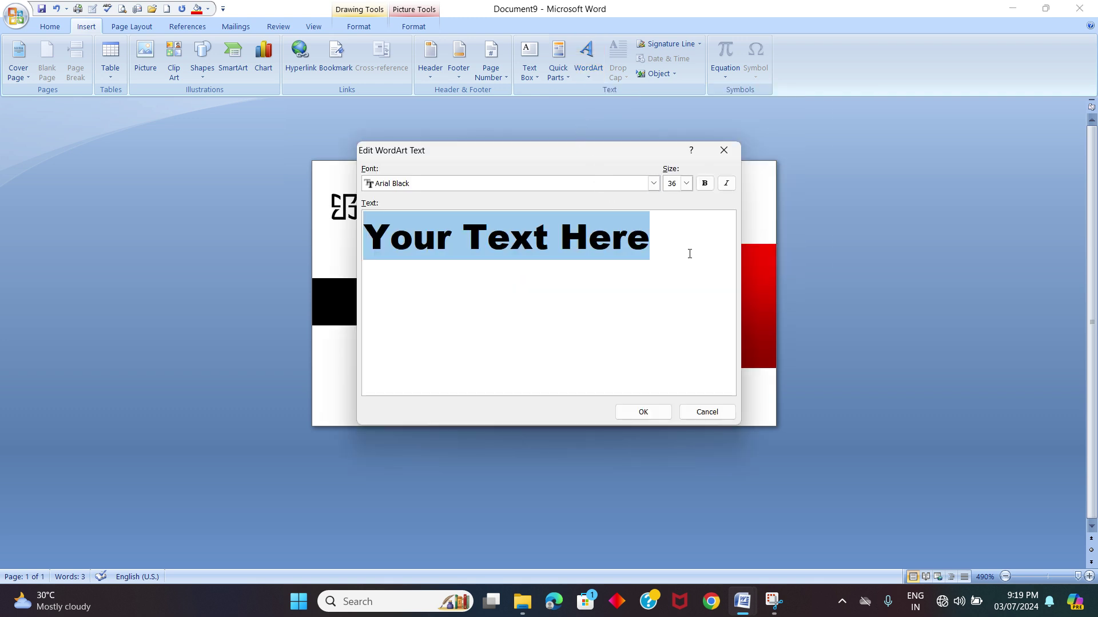
key(BackSpace)
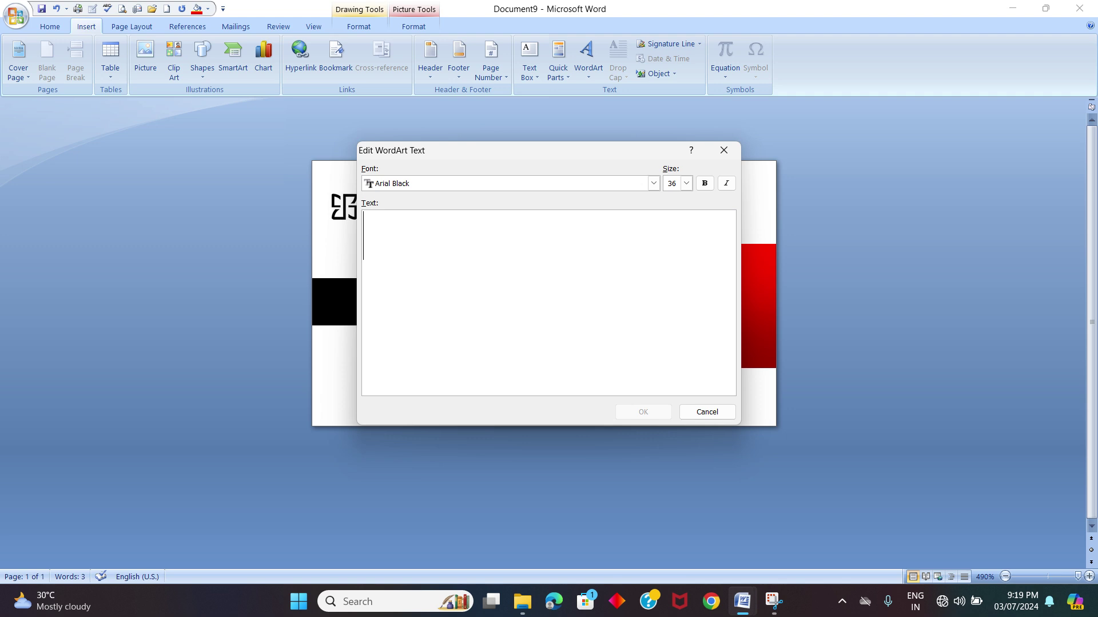
text(())
key(Left)
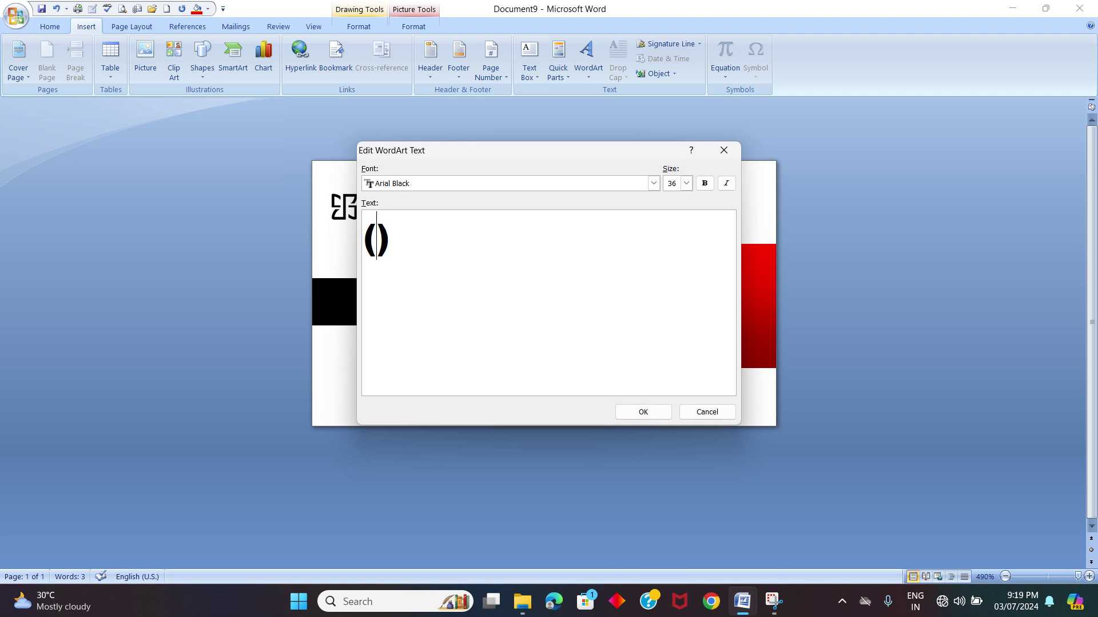
text(+91))
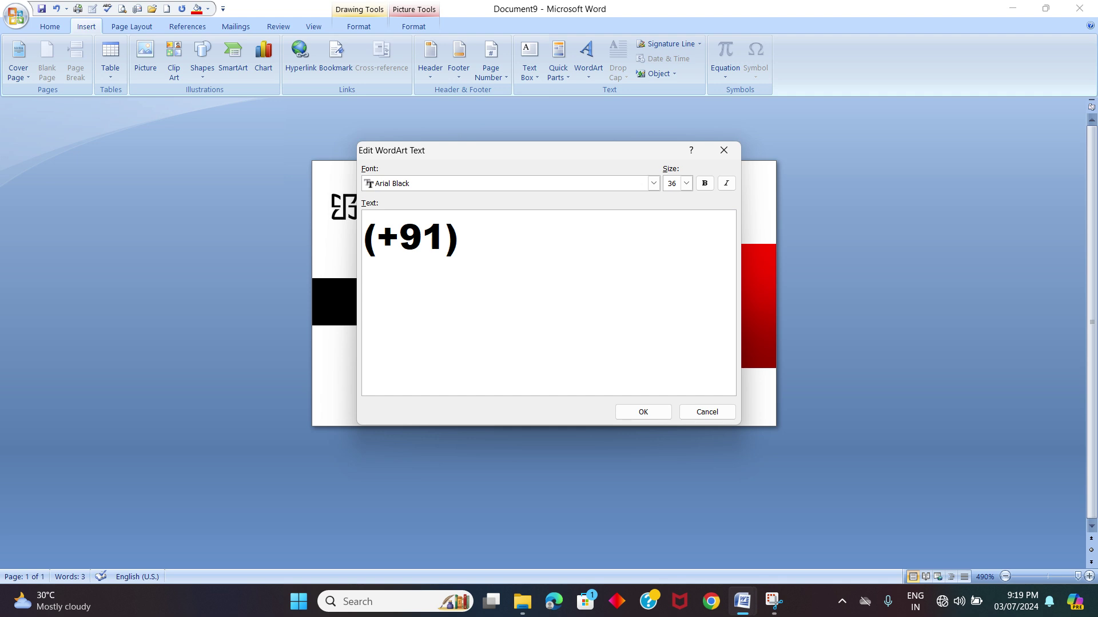
text( 908-)
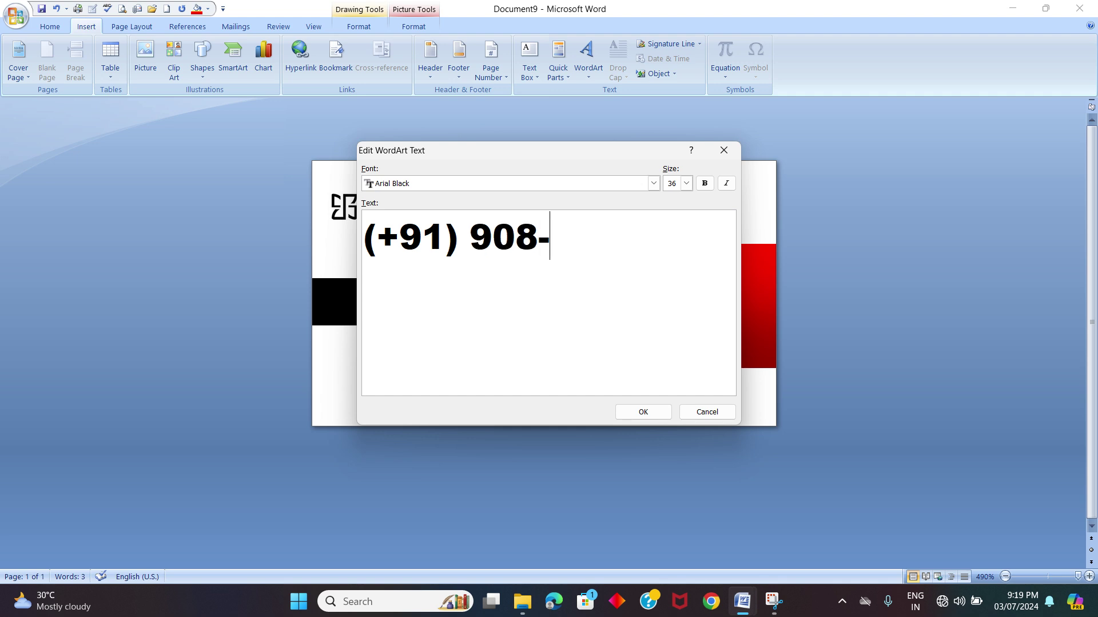
text(907)
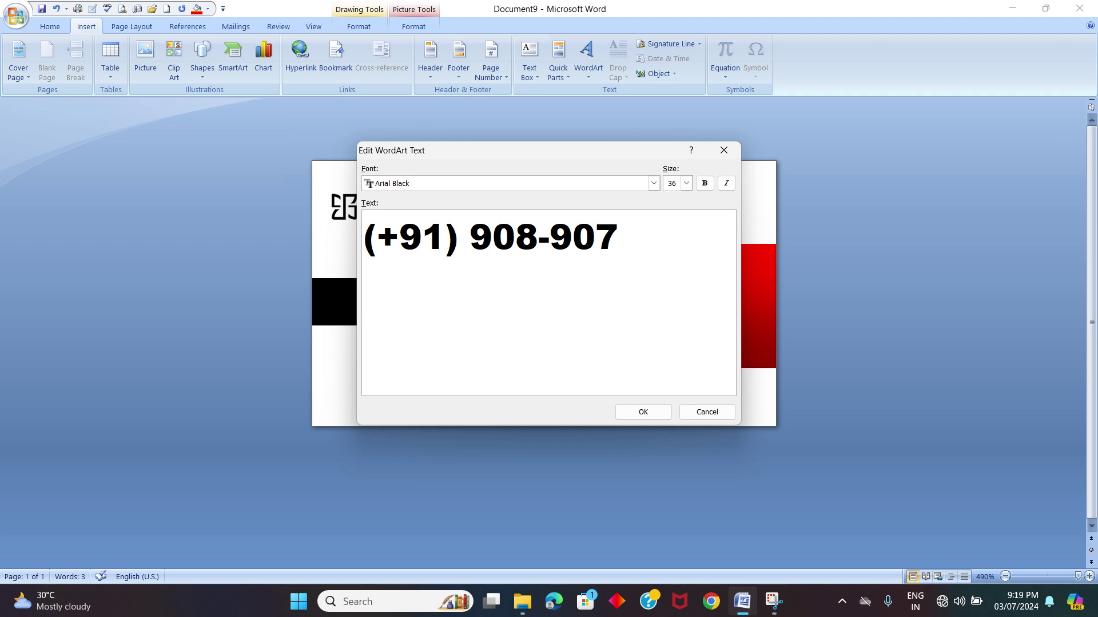
text(-XXXX)
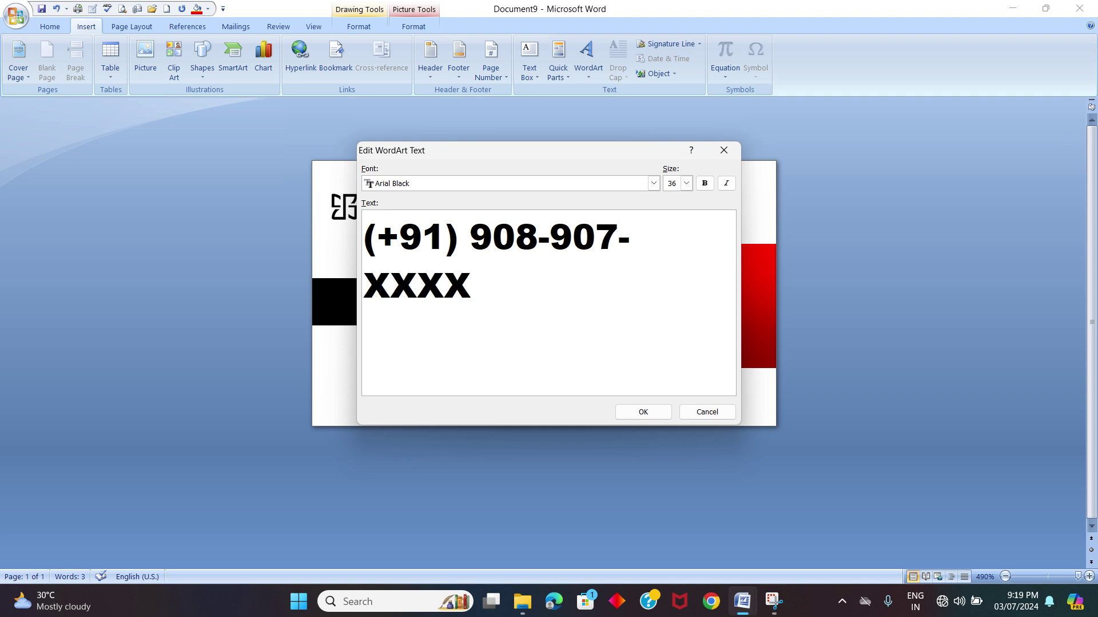
Step: Set the phone number text to font size 18 and place the WordArt on the card
drag(507, 286, 367, 237)
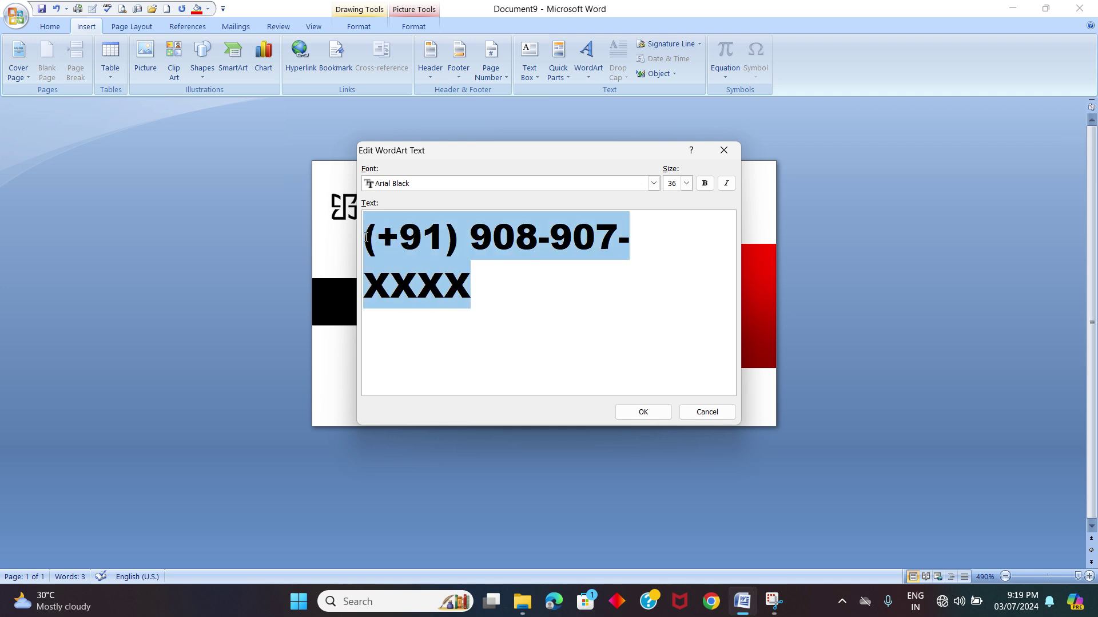
click(686, 183)
click(678, 201)
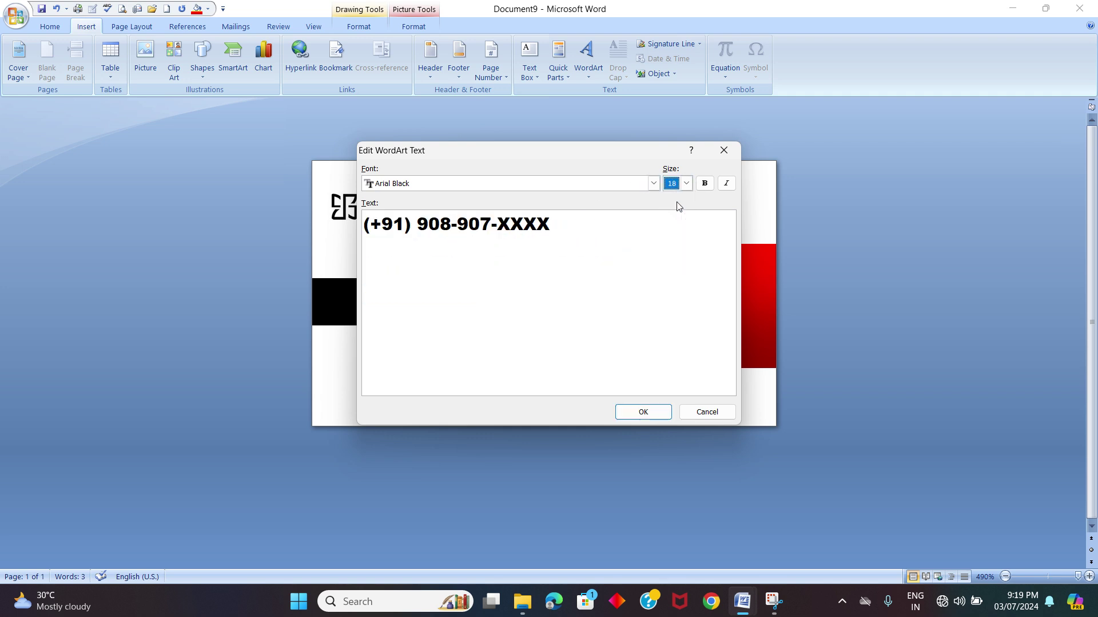
click(687, 183)
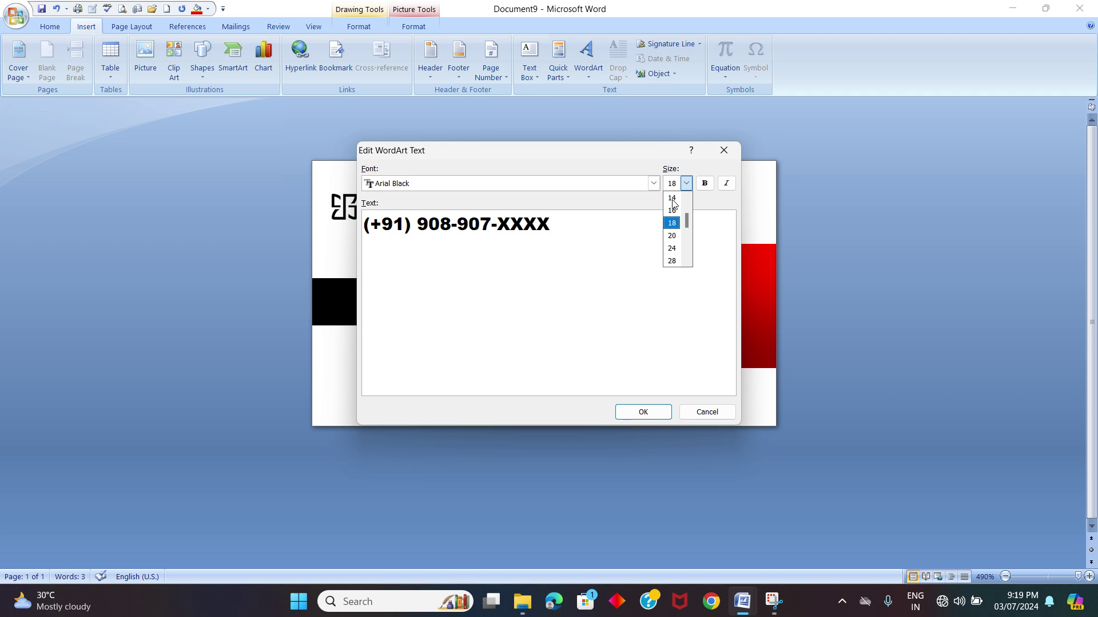
key(Escape)
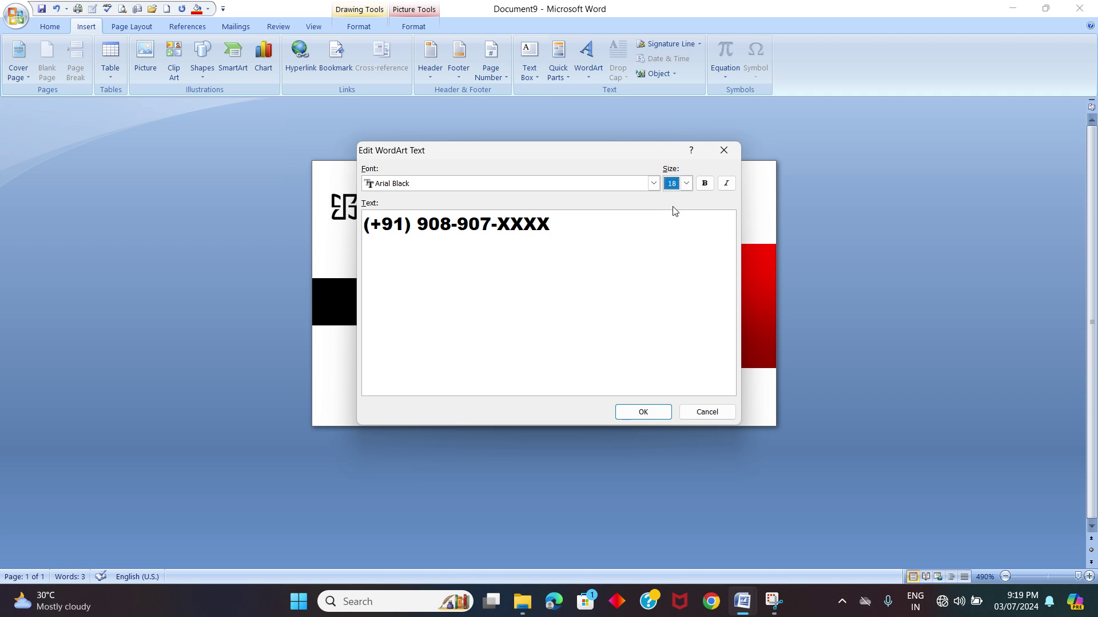
click(682, 187)
click(682, 188)
click(648, 412)
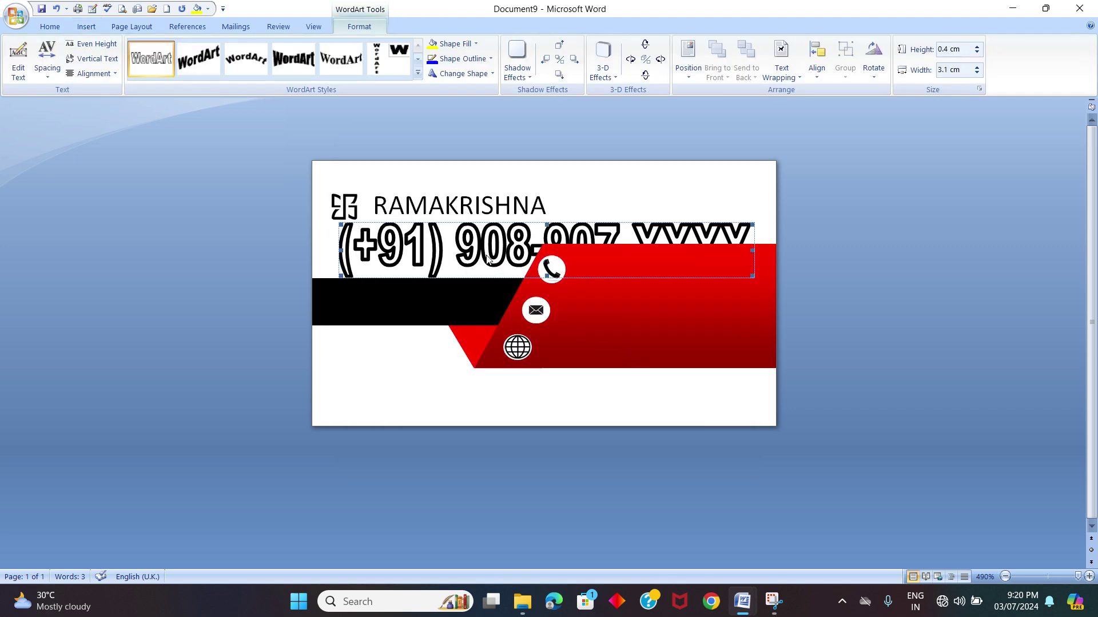